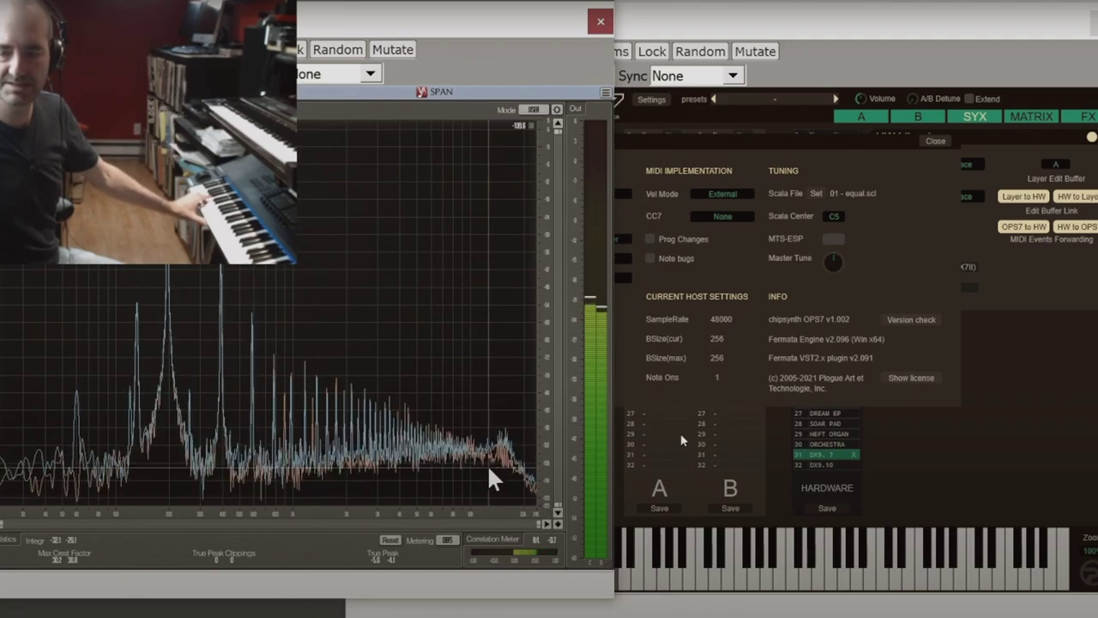
# - Raise operator 2's output level on layer A, then switch to layer B and turn it off
pyautogui.click(691, 36)
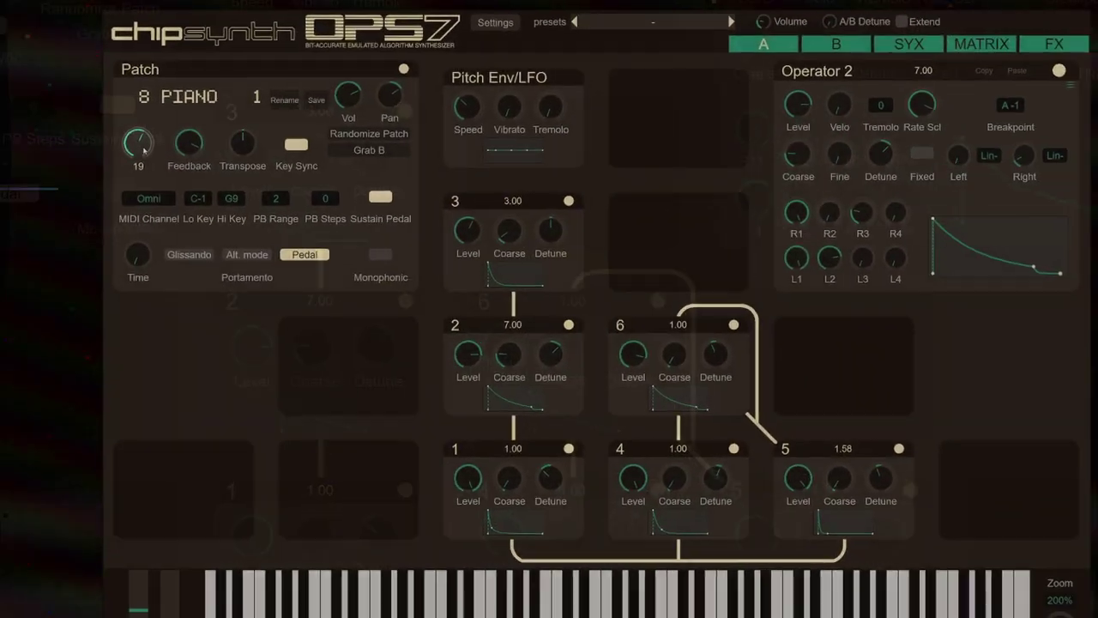
pyautogui.moveTo(116, 150); pyautogui.dragTo(116, 163)
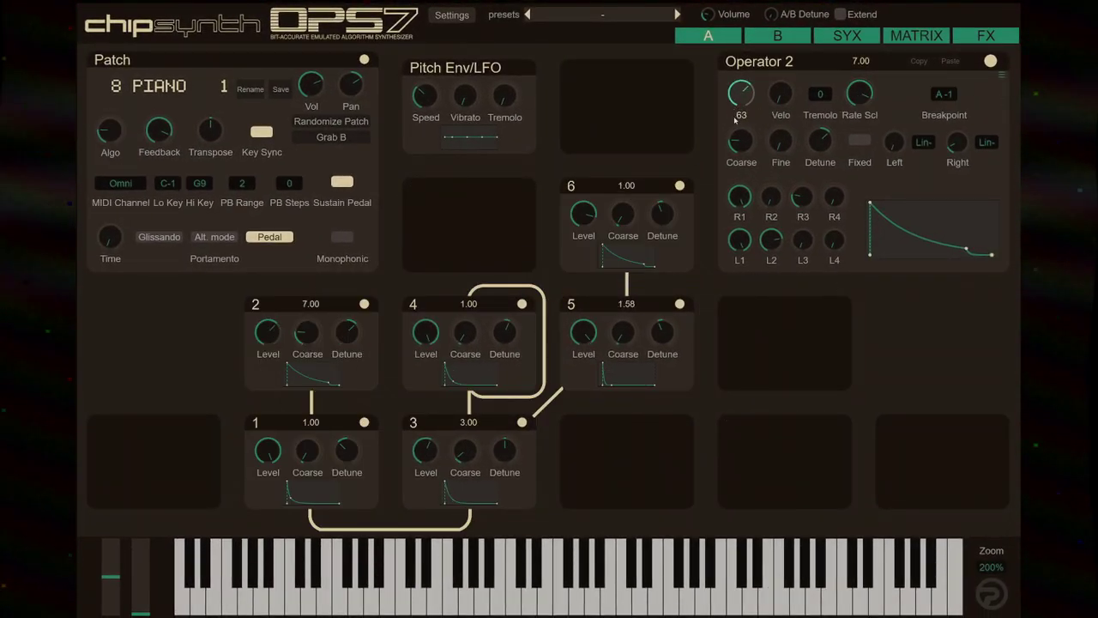
pyautogui.click(777, 35)
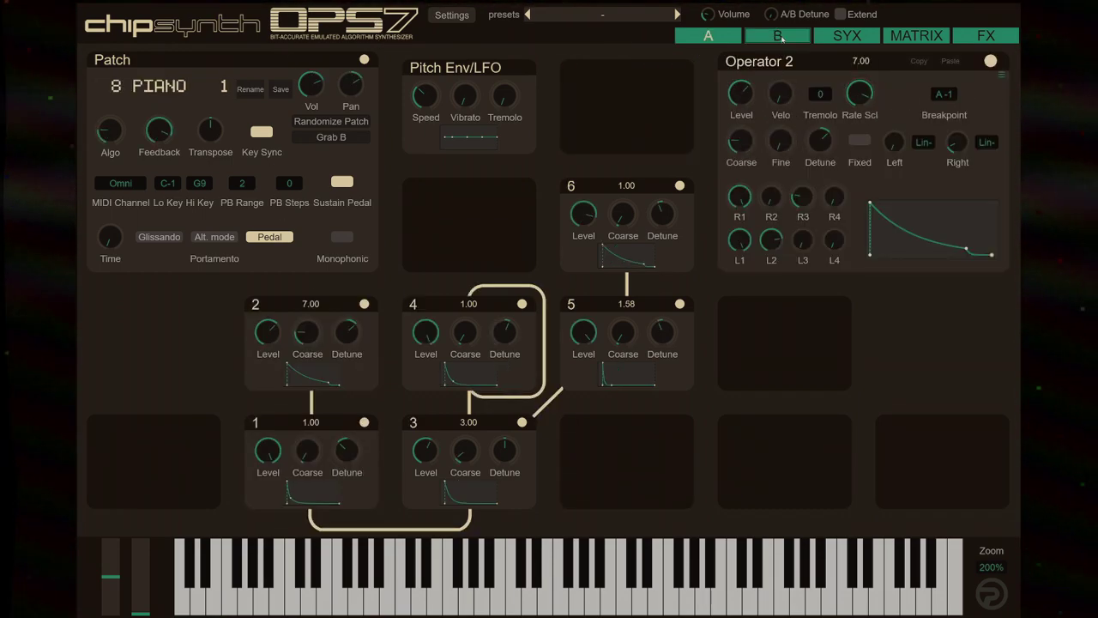
pyautogui.click(781, 38)
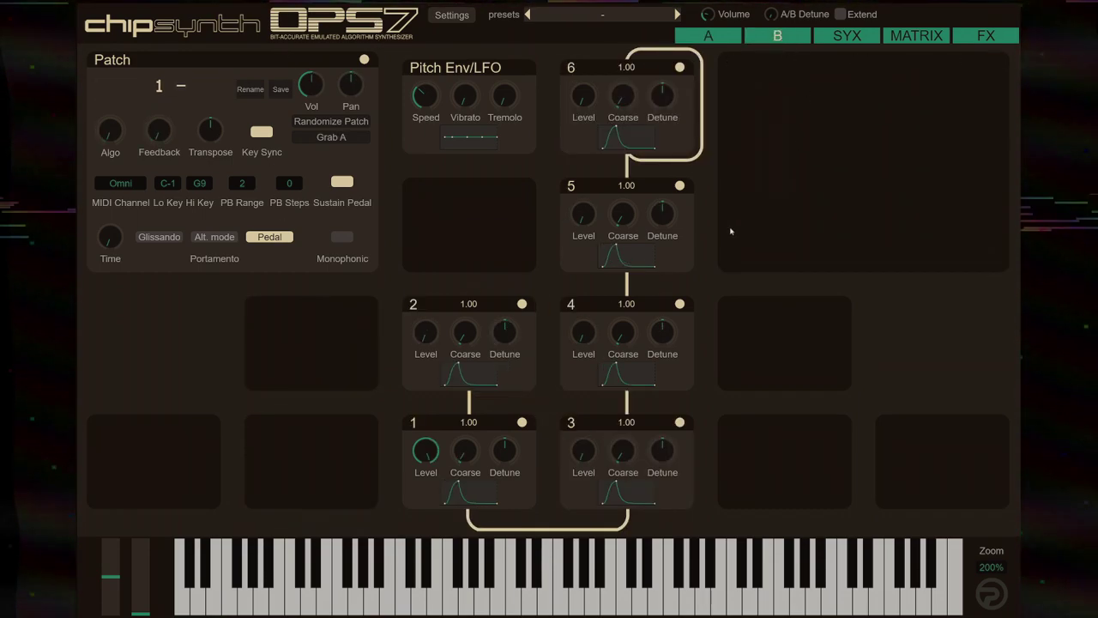
pyautogui.click(364, 59)
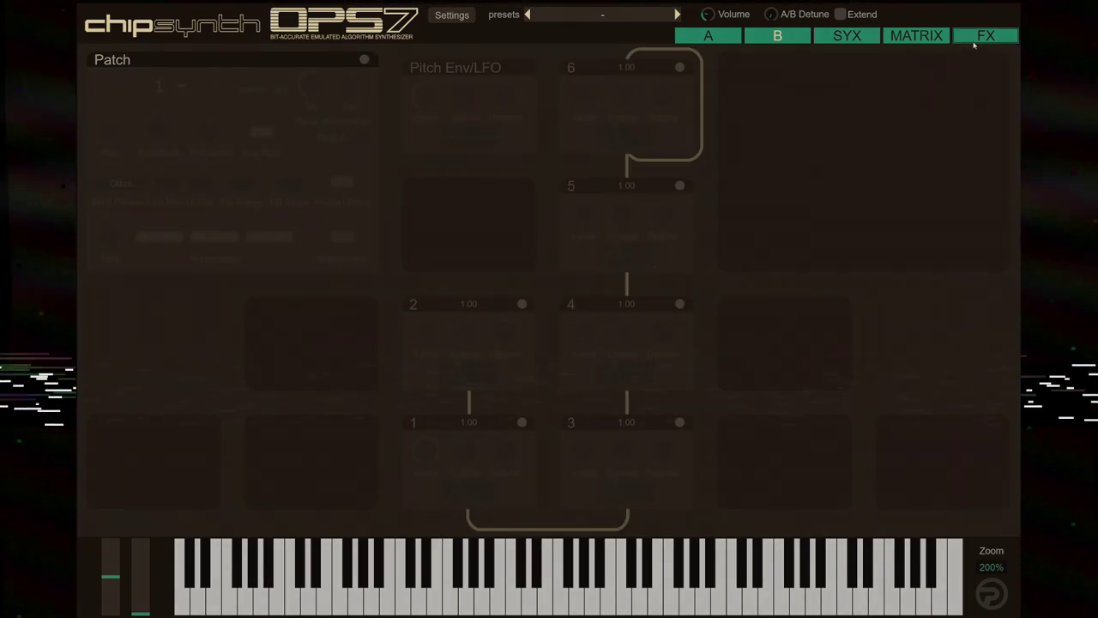
# - View the effects page, flip between layers B and A, and check the preset list
pyautogui.click(974, 38)
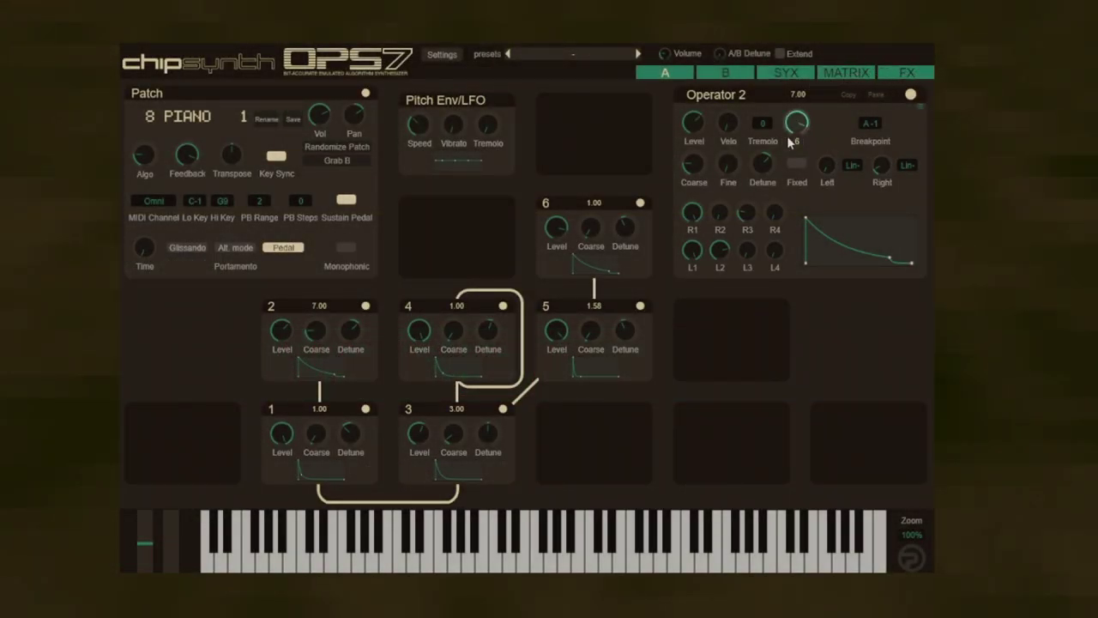
pyautogui.click(737, 73)
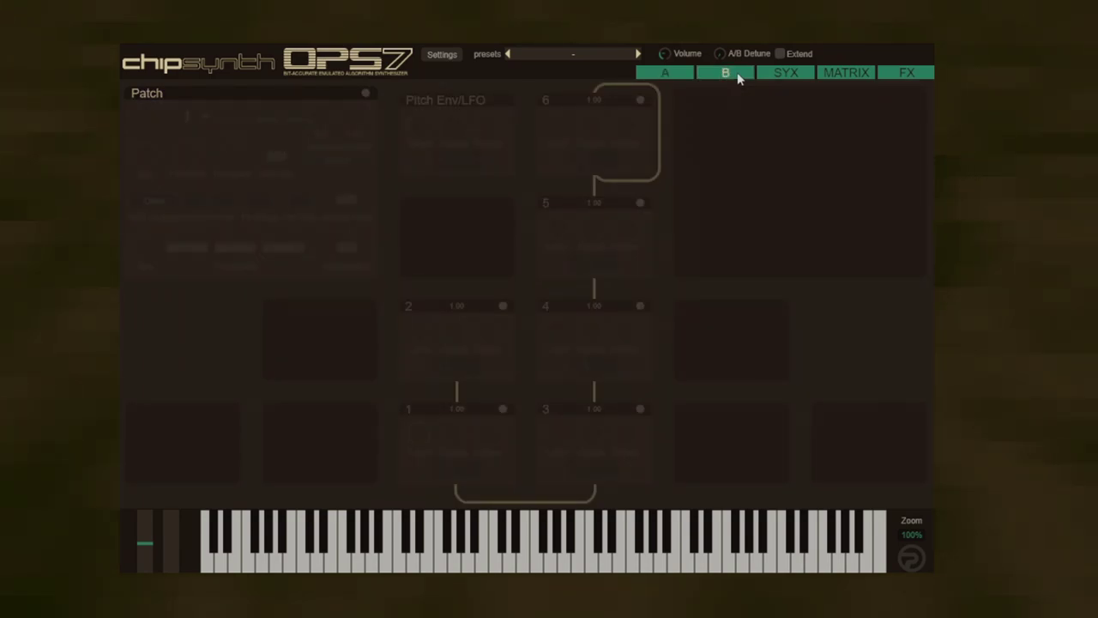
pyautogui.click(691, 74)
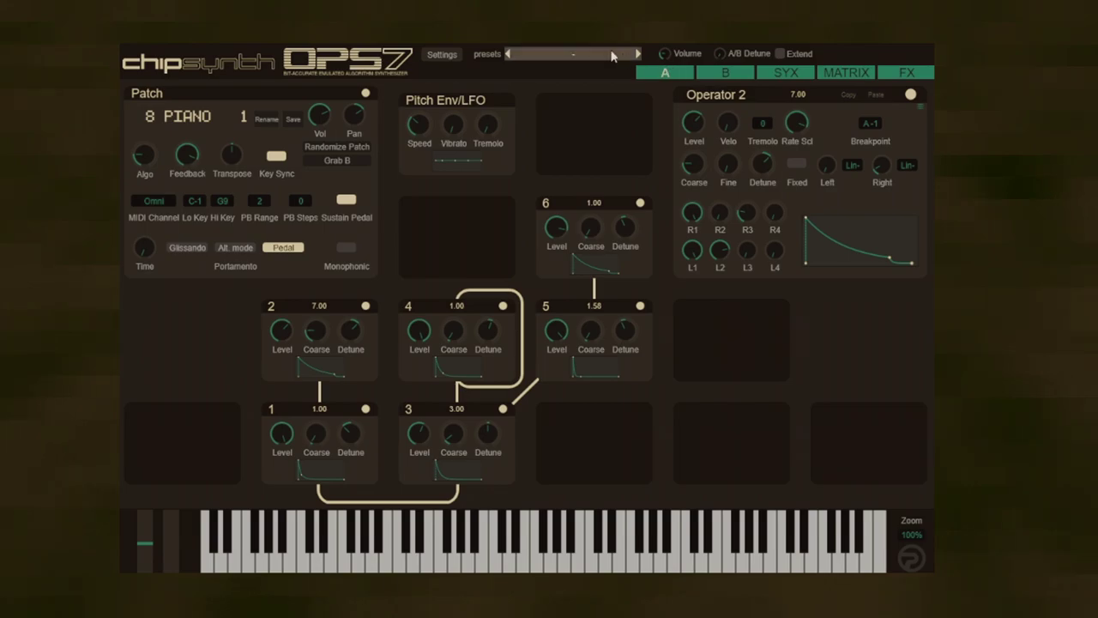
pyautogui.click(574, 60)
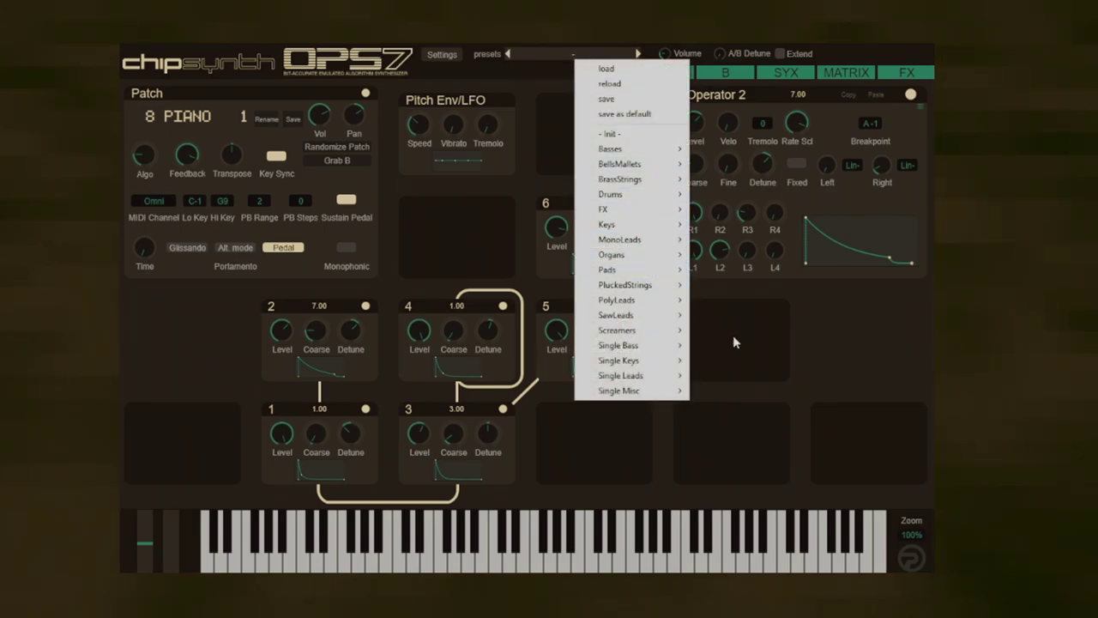
pyautogui.click(733, 341)
# - Browse the .SYX banks (816-B, BASS_4) and copy CM1.SYX into layer B's bank
pyautogui.click(786, 76)
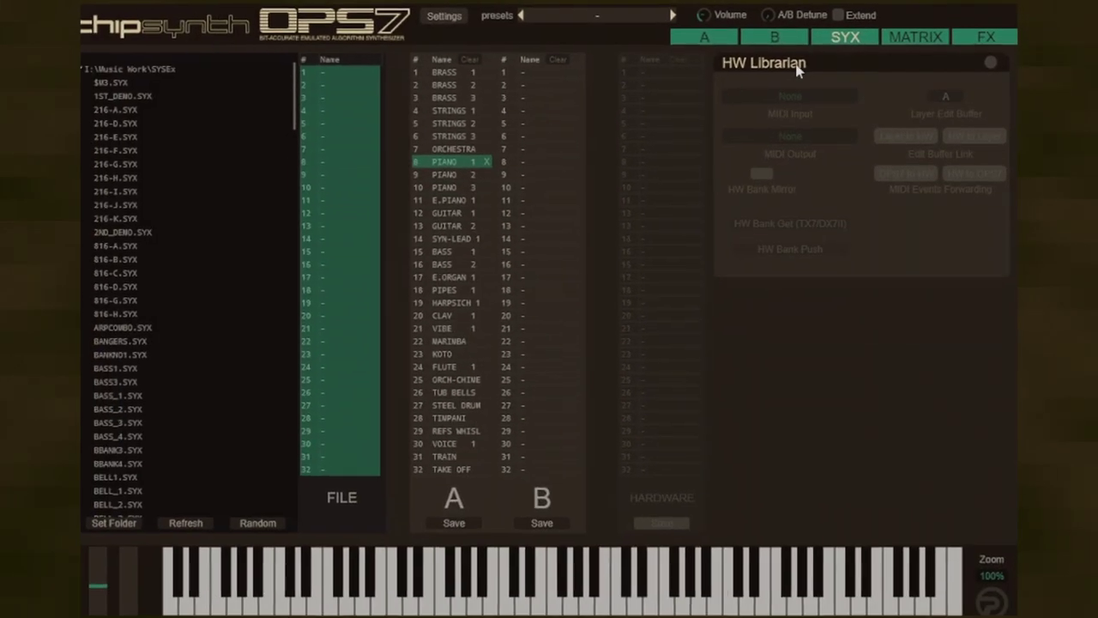
pyautogui.click(141, 257)
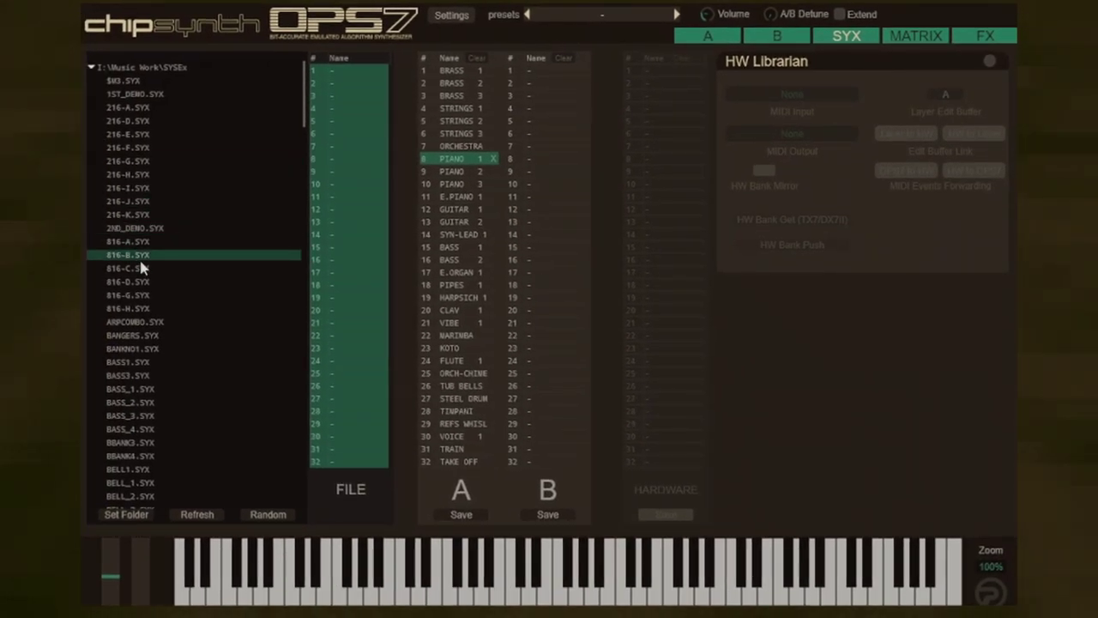
pyautogui.scroll(-3, 145, 268)
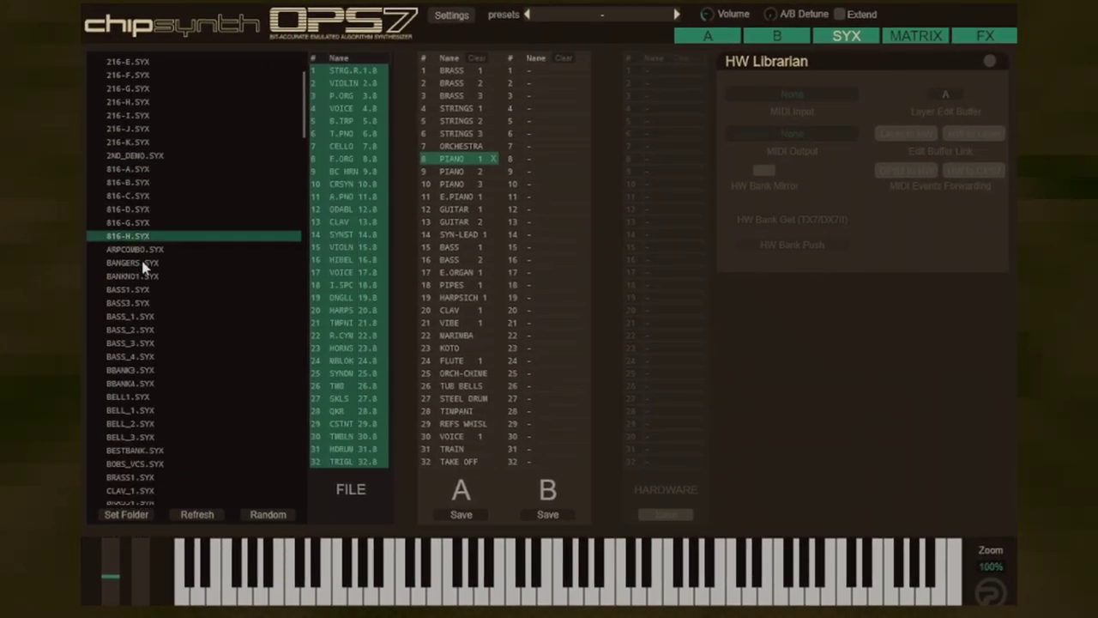
pyautogui.scroll(-3, 143, 265)
pyautogui.click(143, 308)
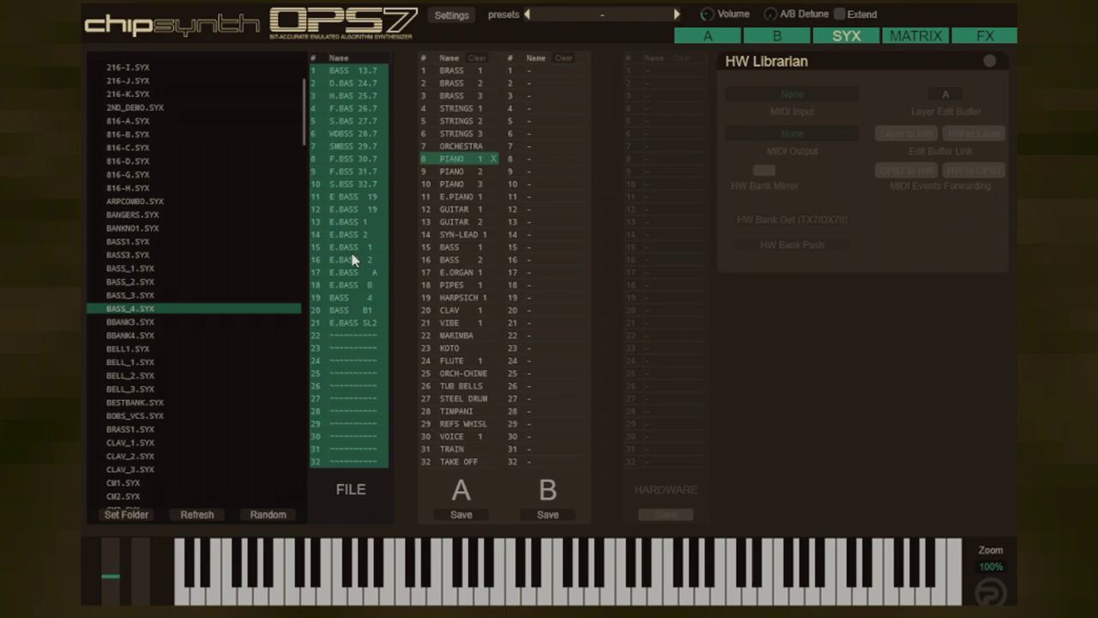
pyautogui.scroll(-1, 160, 334)
pyautogui.scroll(-6, 163, 335)
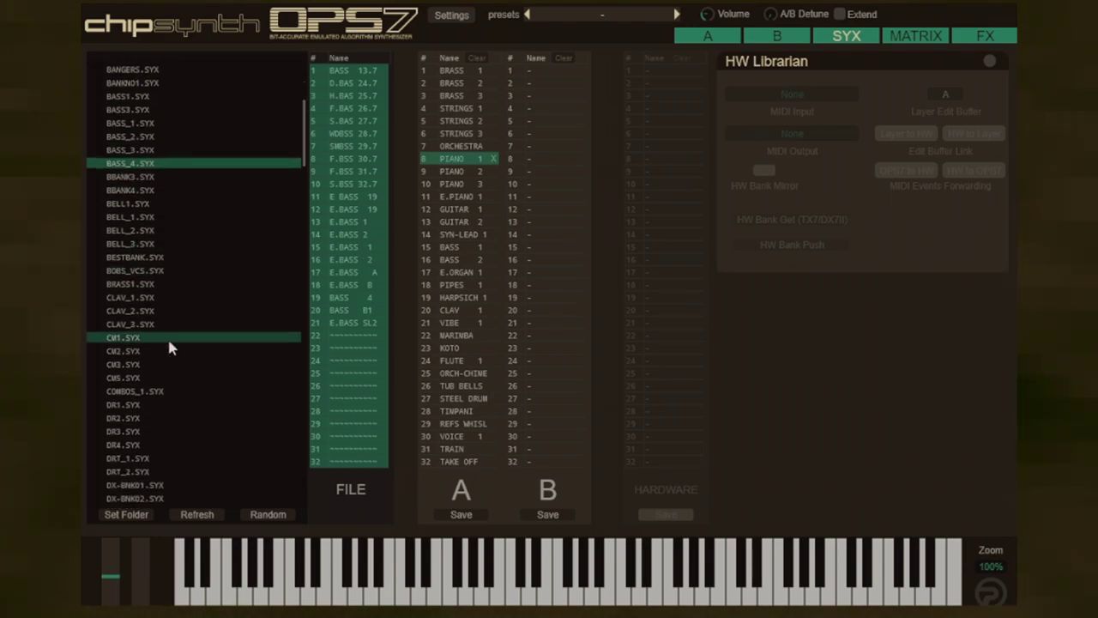
pyautogui.click(167, 336)
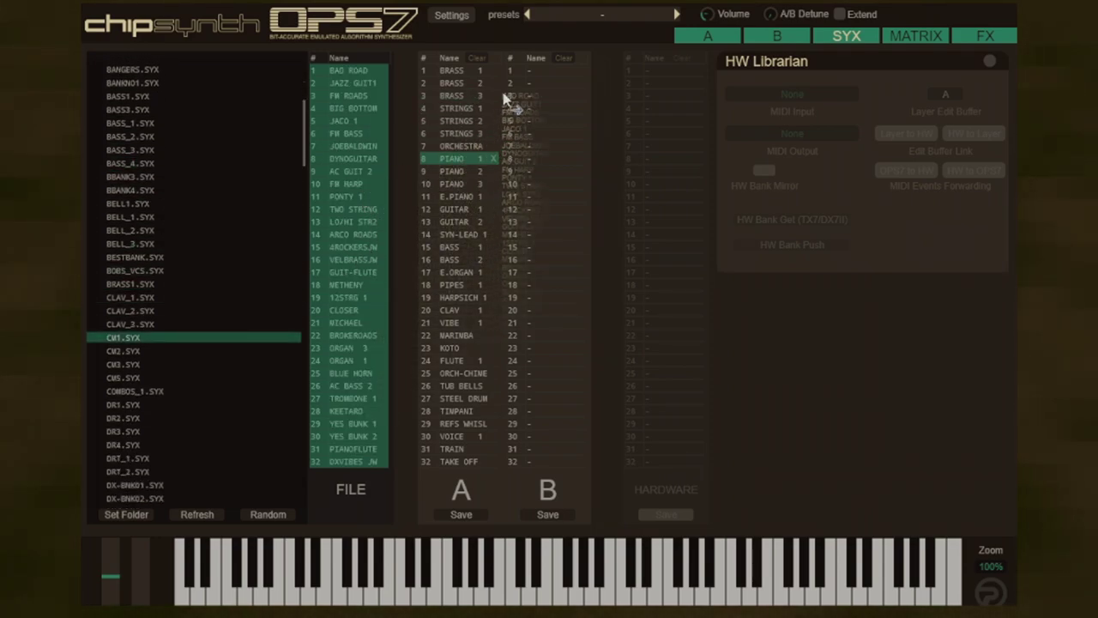
pyautogui.moveTo(552, 77); pyautogui.dragTo(552, 78)
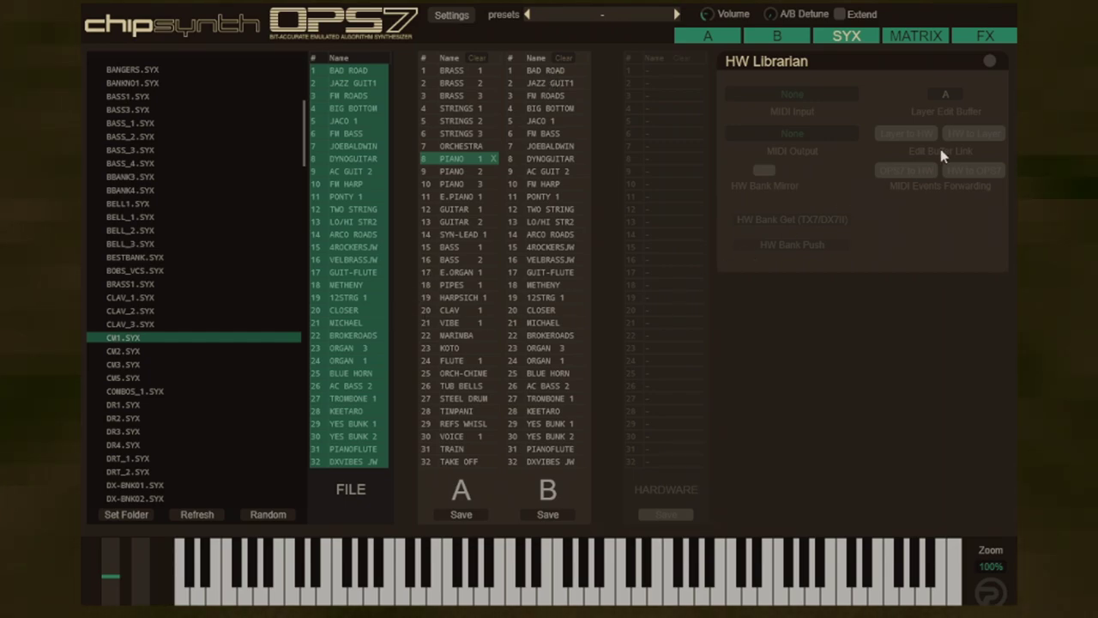
# - Enable the hardware librarian with M-Track as the MIDI input device
pyautogui.click(990, 62)
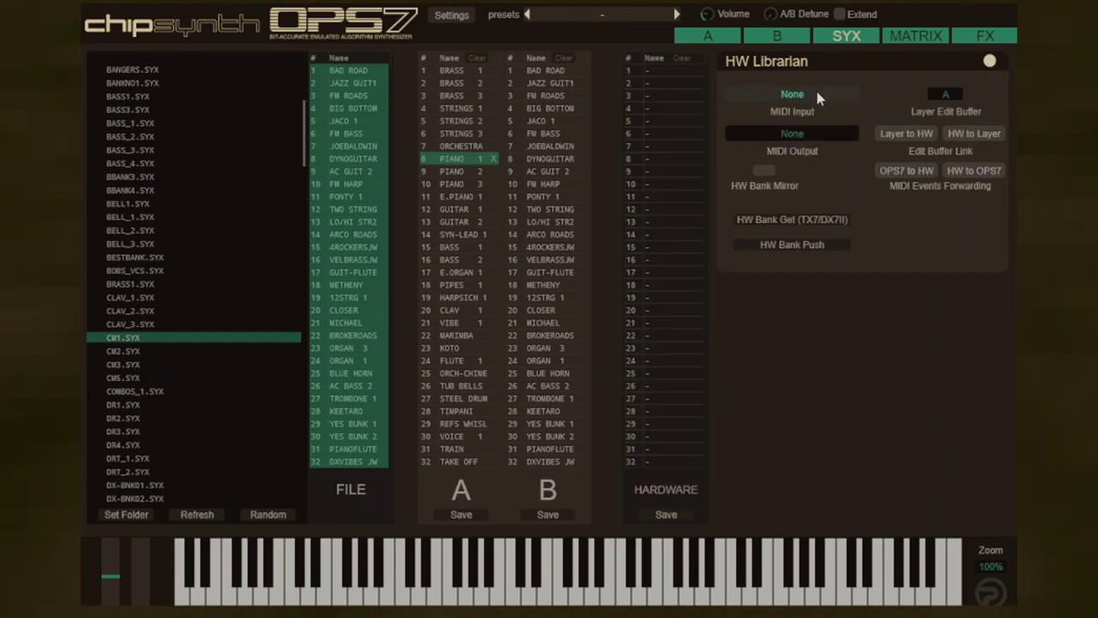
pyautogui.click(816, 93)
pyautogui.click(883, 120)
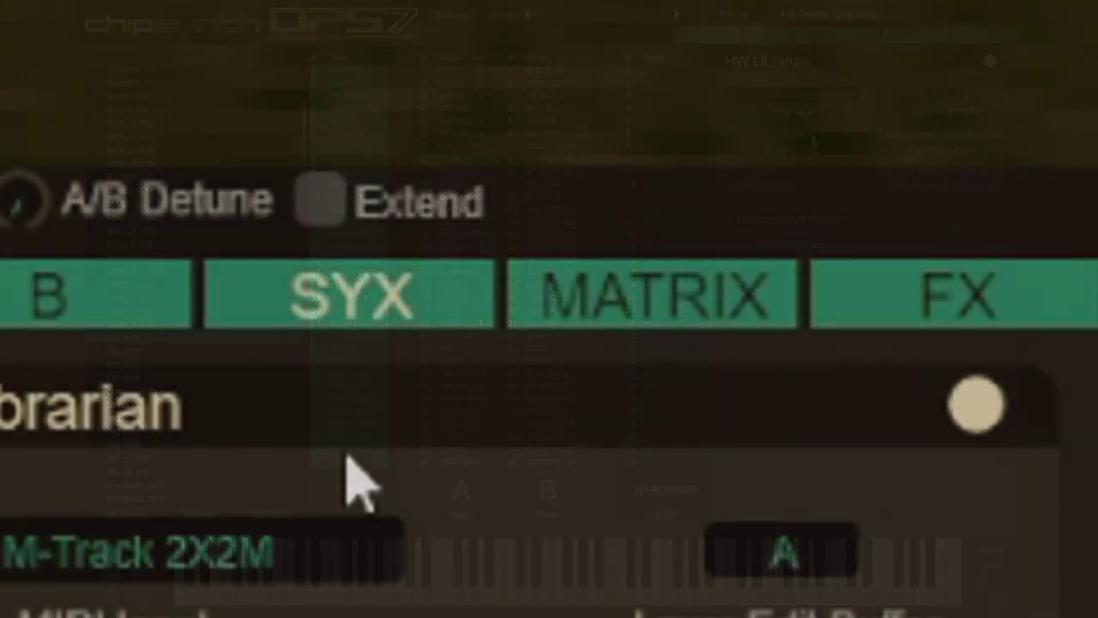
pyautogui.click(923, 40)
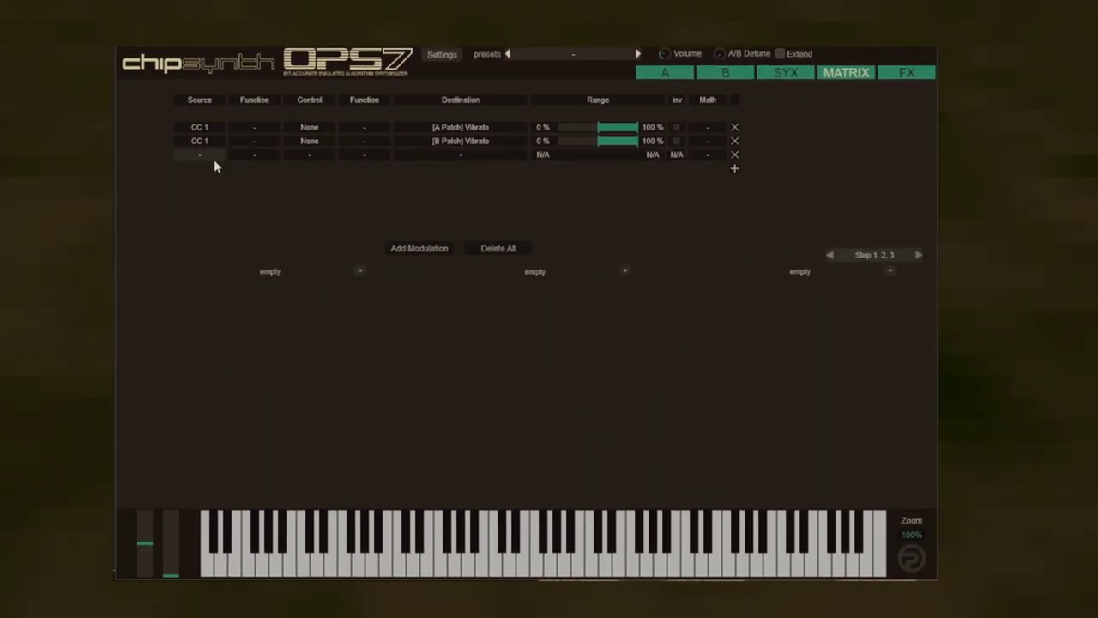
# - Route KeyTrack (Mono) into matrix slot 3, and set chorus to FastFlanger and ambience to Cathedral
pyautogui.click(213, 156)
pyautogui.moveTo(221, 193)
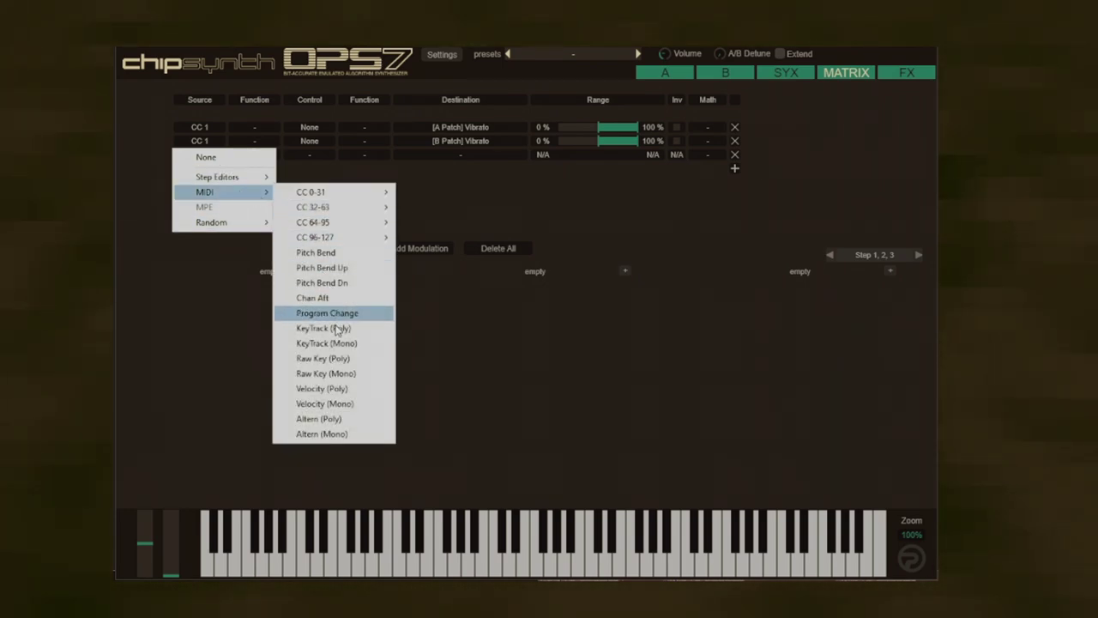
pyautogui.click(343, 344)
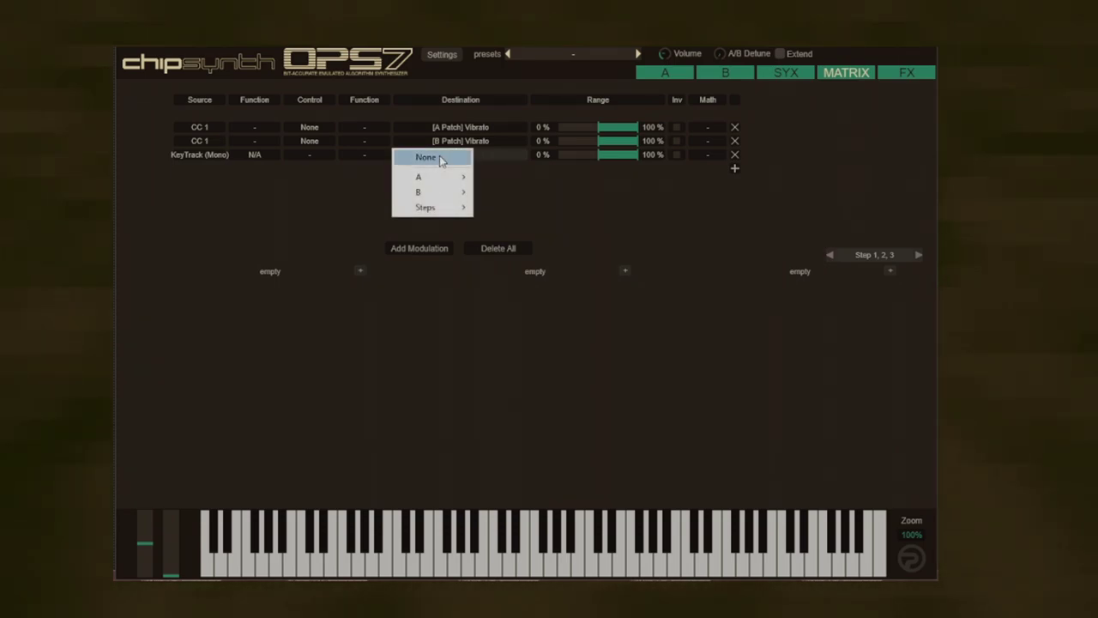
pyautogui.click(906, 74)
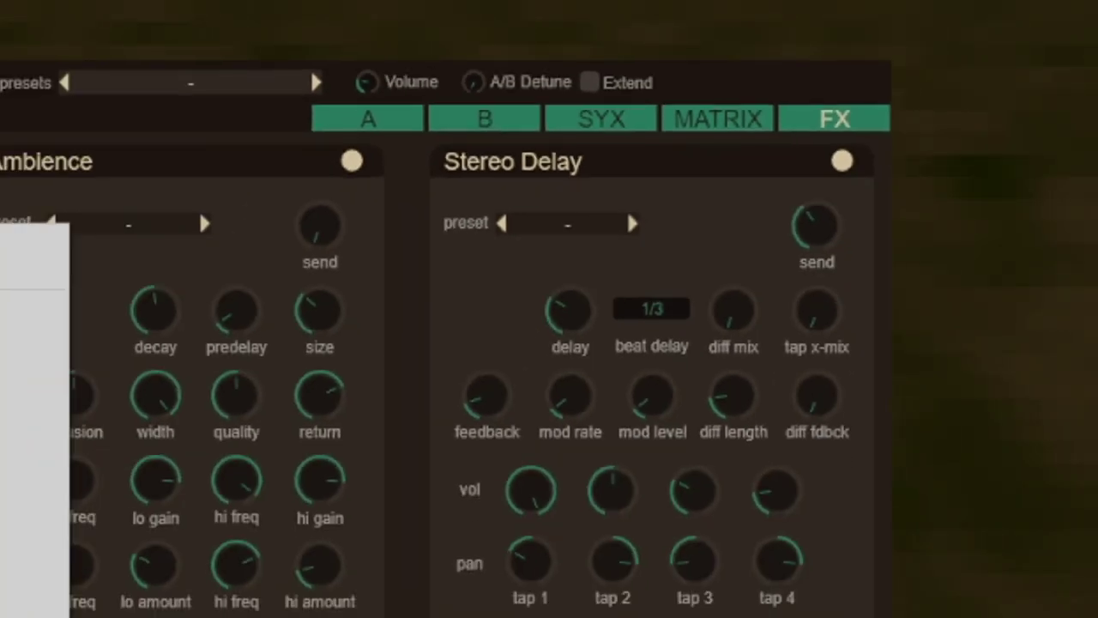
pyautogui.click(395, 127)
pyautogui.click(458, 262)
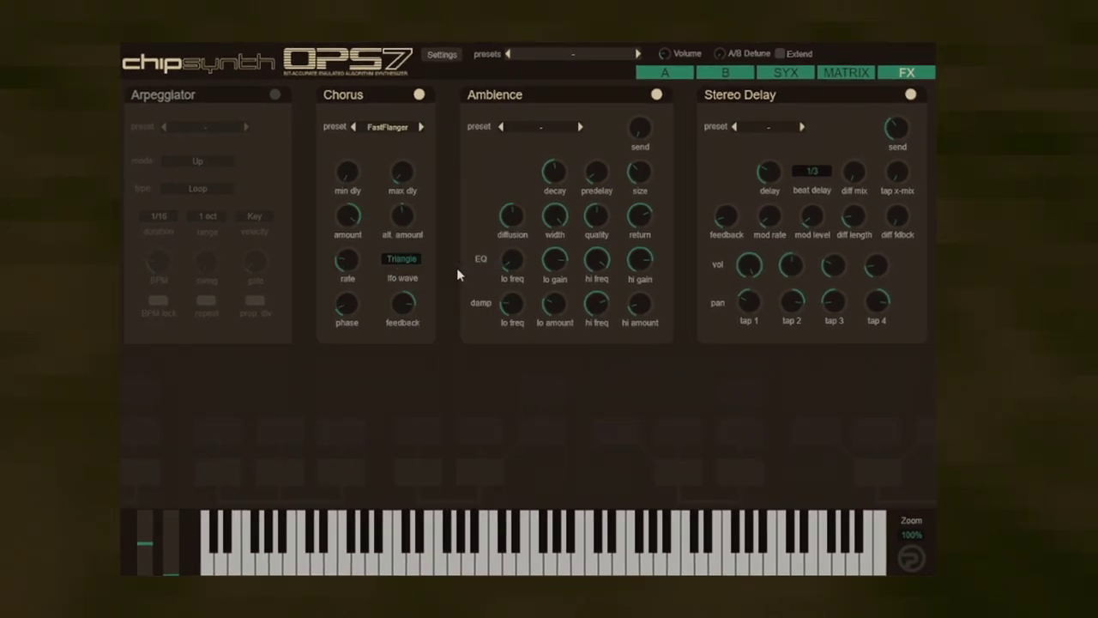
pyautogui.click(540, 127)
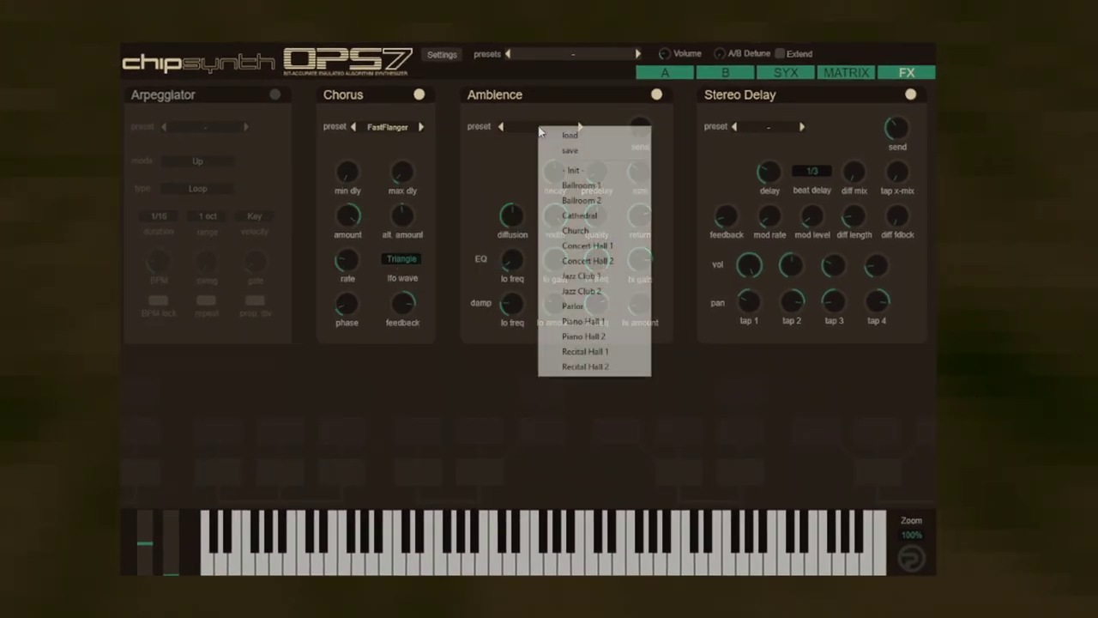
pyautogui.click(616, 223)
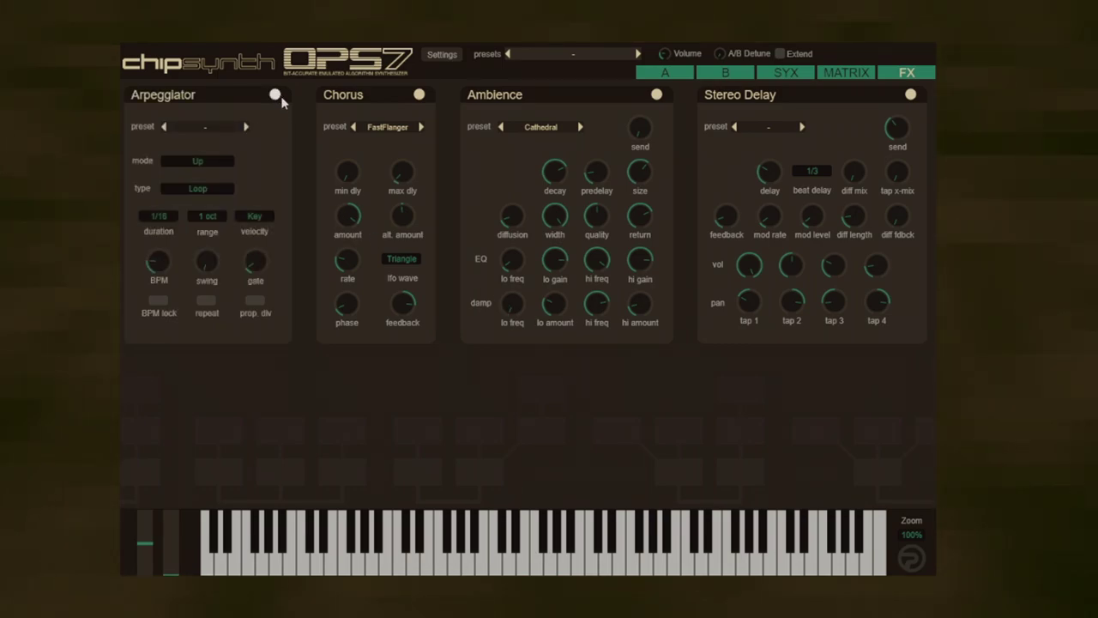
pyautogui.click(661, 75)
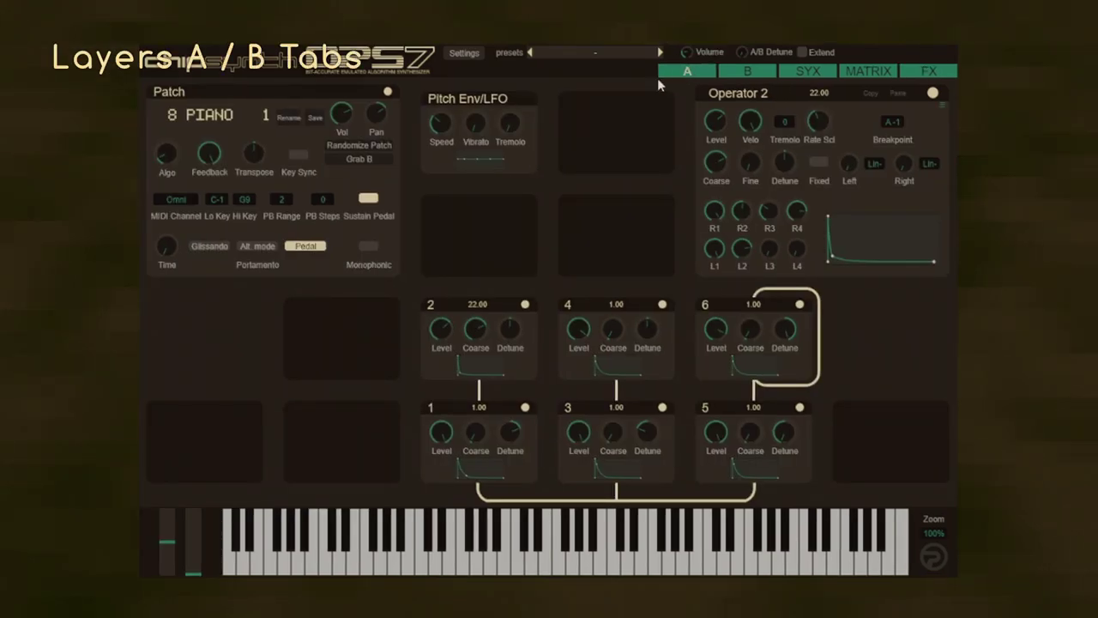
# - Toggle layer B on and off, then lower layer A's volume and pan it left
pyautogui.click(764, 73)
pyautogui.click(386, 93)
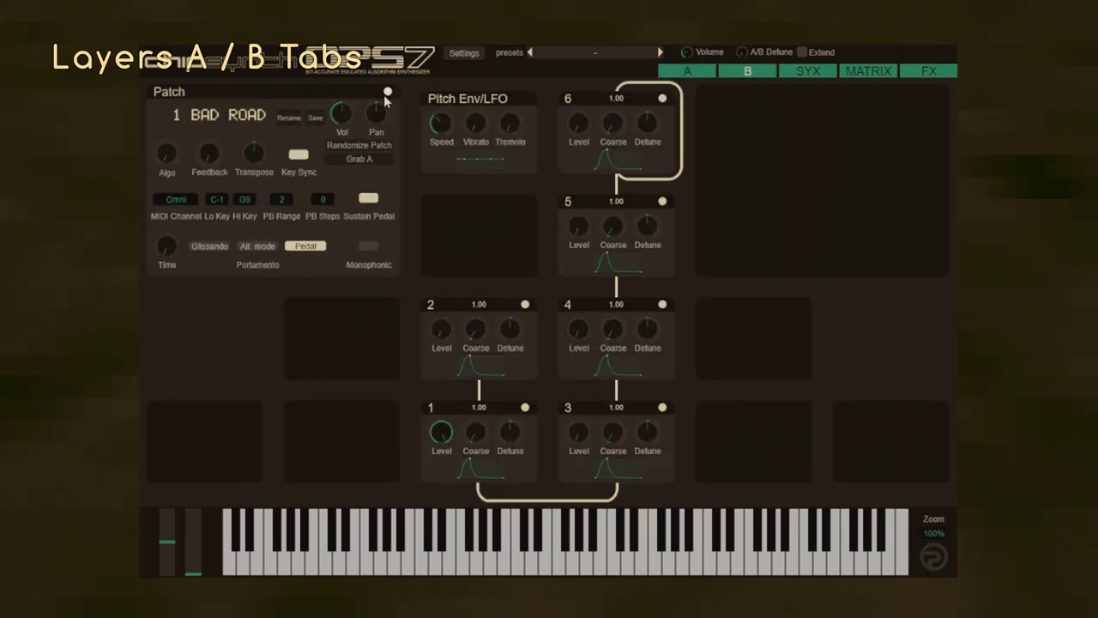
pyautogui.click(385, 99)
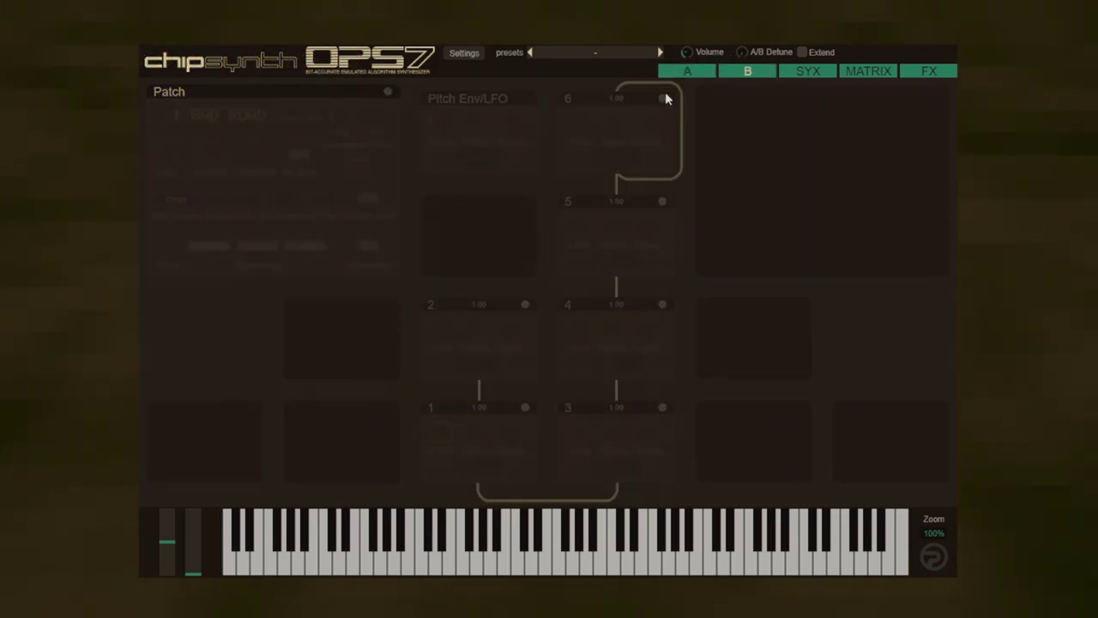
pyautogui.click(685, 74)
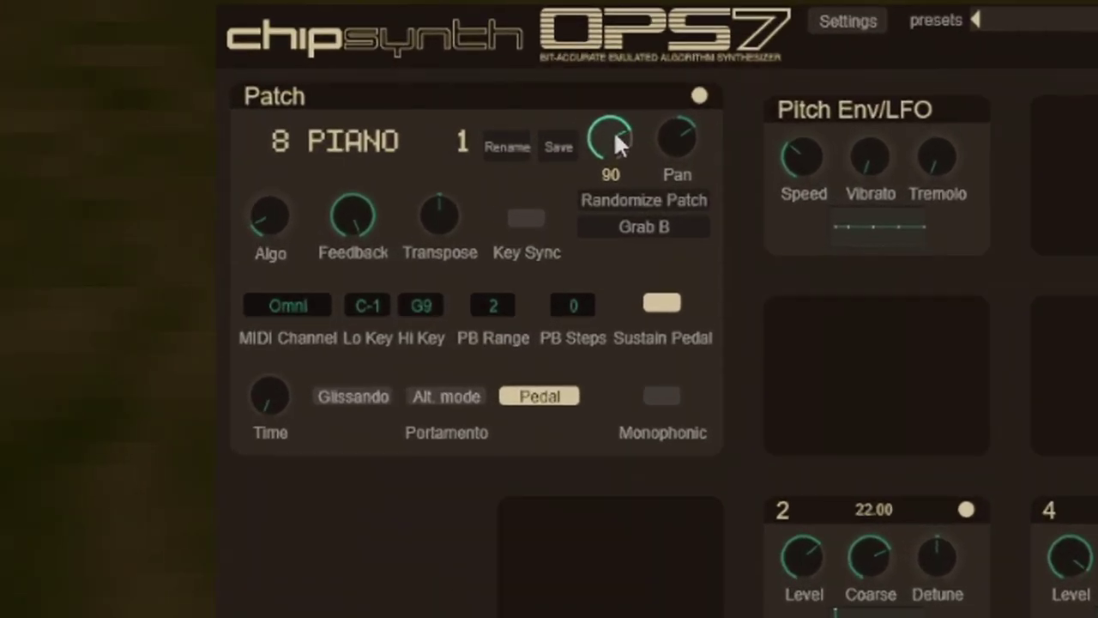
pyautogui.moveTo(759, 152); pyautogui.dragTo(809, 184)
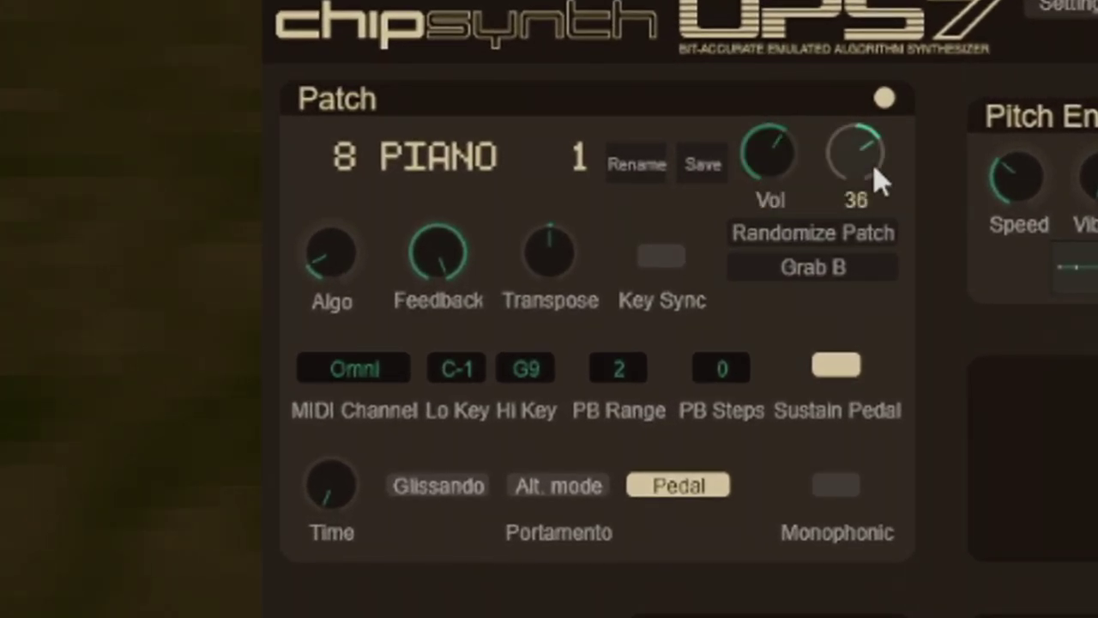
pyautogui.moveTo(875, 180); pyautogui.dragTo(871, 268)
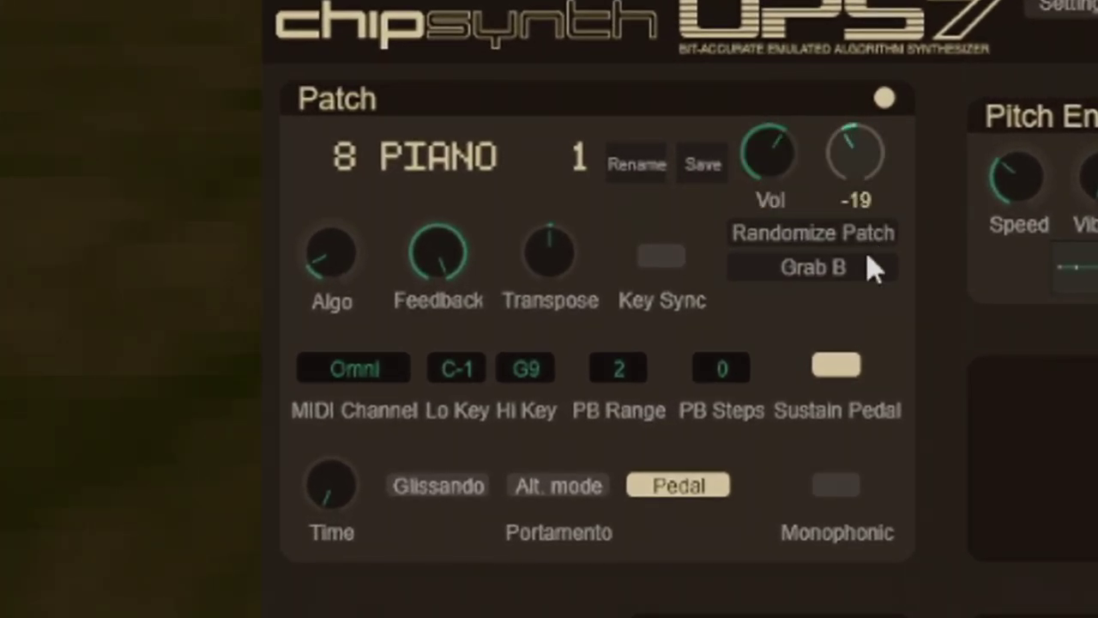
# - Rename the patch to '8 Pianos'
pyautogui.click(492, 160)
pyautogui.click(455, 180)
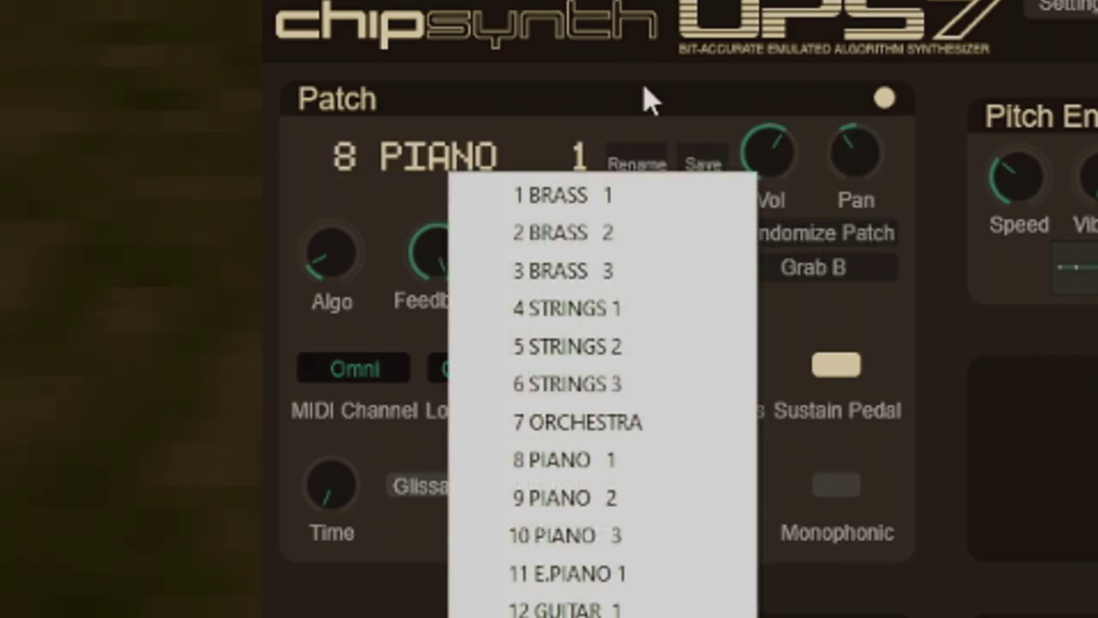
pyautogui.click(645, 165)
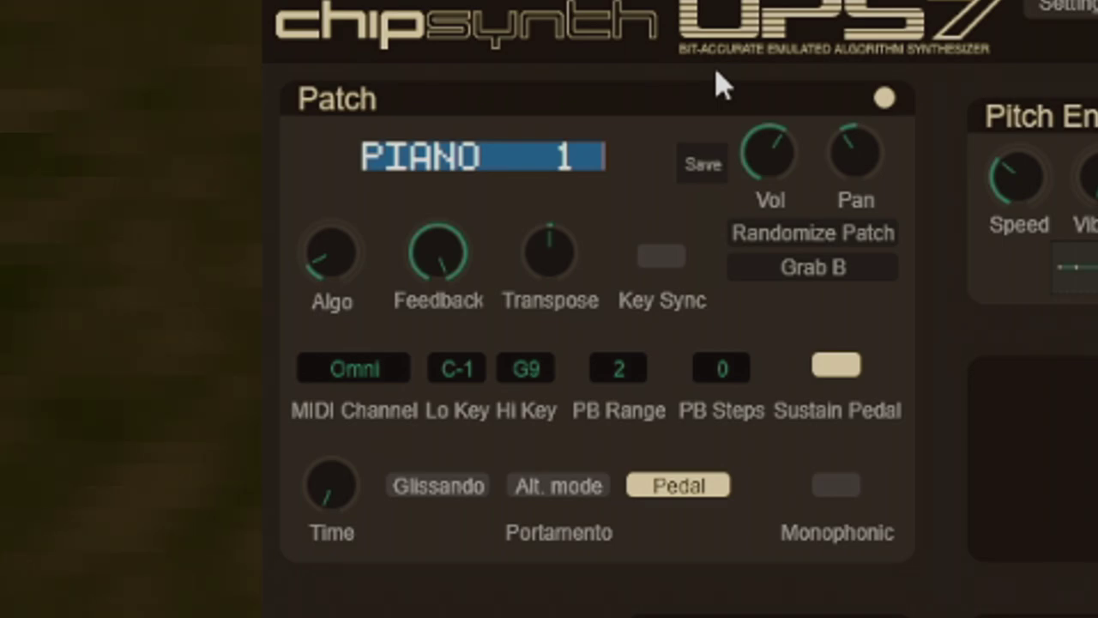
pyautogui.write('PP')
pyautogui.press('BackSpace')
pyautogui.write('ia')
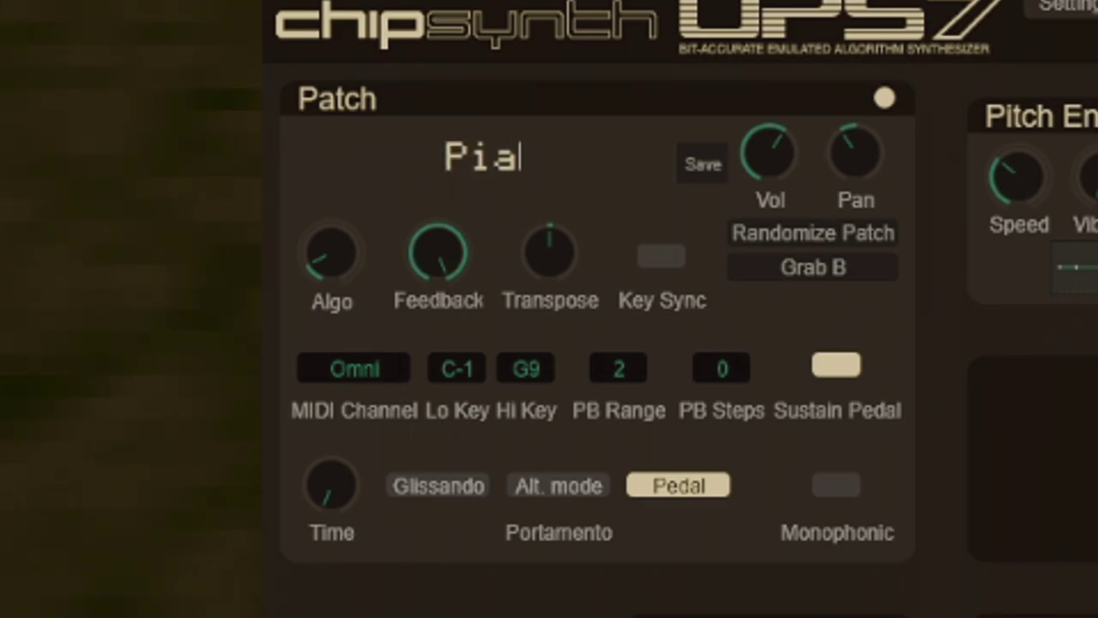
pyautogui.write('nos')
pyautogui.press('Return')
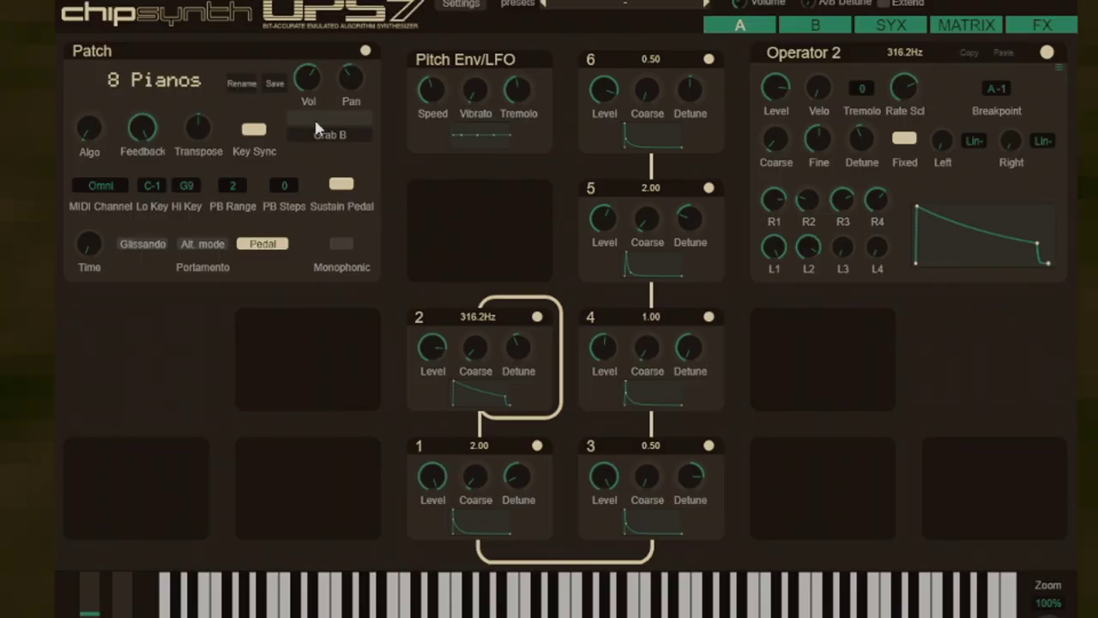
# - Randomise the patch three times and try other algorithms, including algorithm 18
pyautogui.click(314, 117)
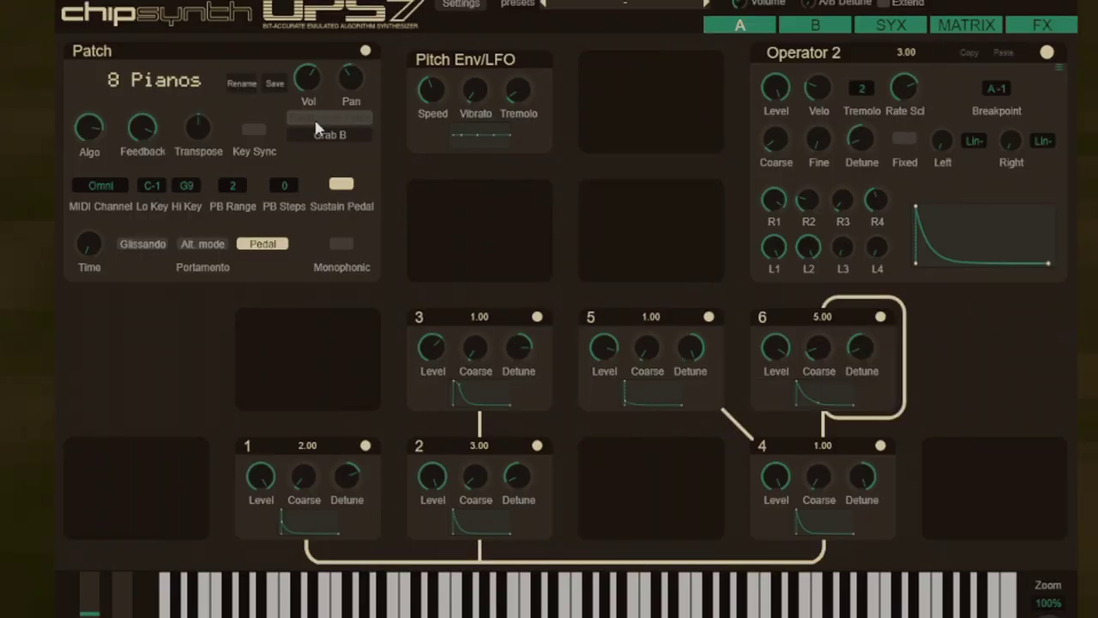
pyautogui.click(314, 117)
pyautogui.click(315, 126)
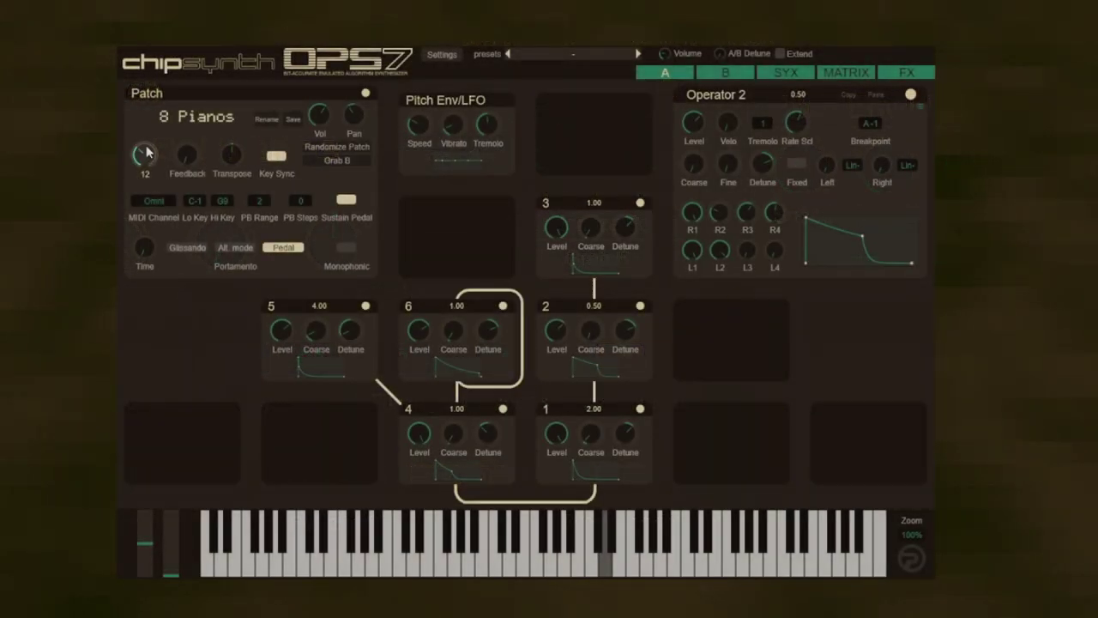
pyautogui.moveTo(90, 150); pyautogui.dragTo(100, 99)
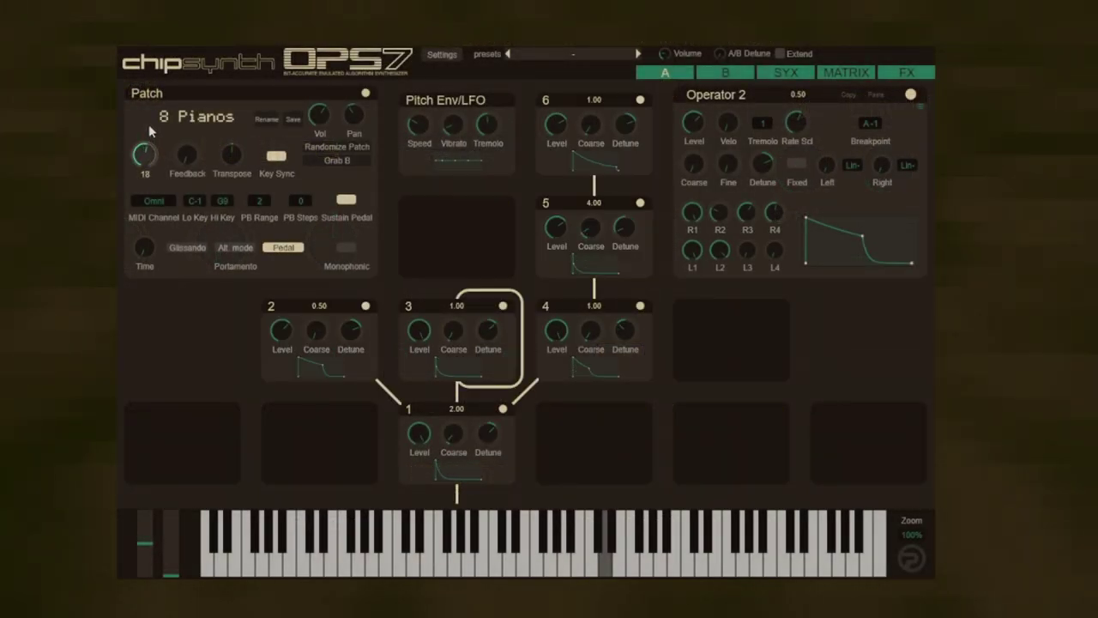
pyautogui.moveTo(153, 131); pyautogui.dragTo(154, 103)
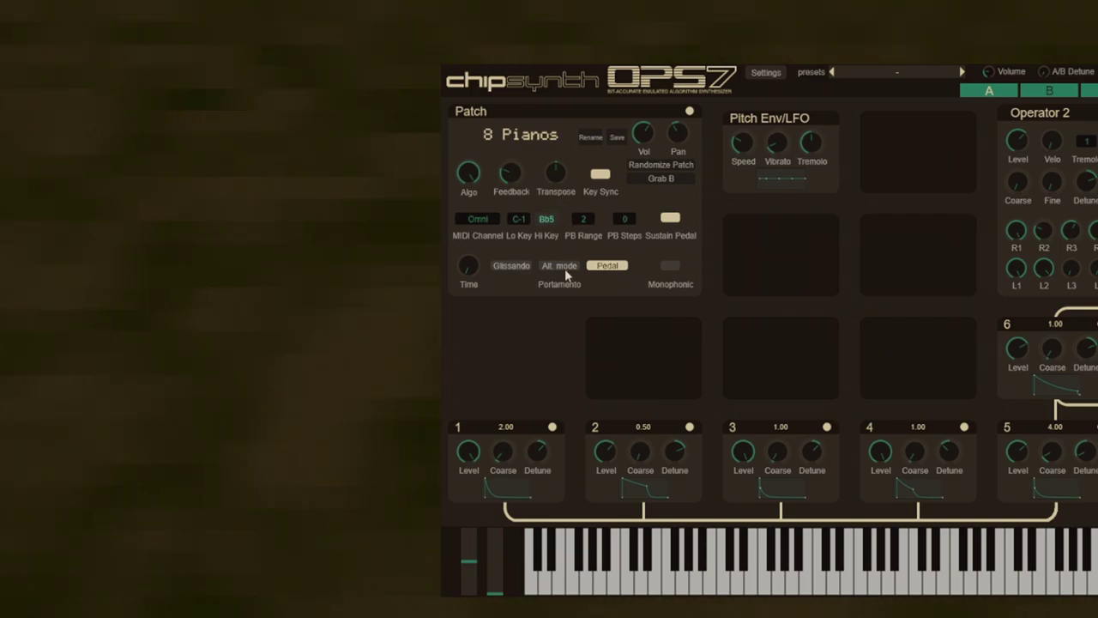
# - Limit the highest key to C3, toggle glissando, adjust portamento time, and compare patches B and A
pyautogui.moveTo(546, 219)
pyautogui.mouseDown()
pyautogui.moveTo(537, 238)
pyautogui.moveTo(521, 232)
pyautogui.mouseUp()
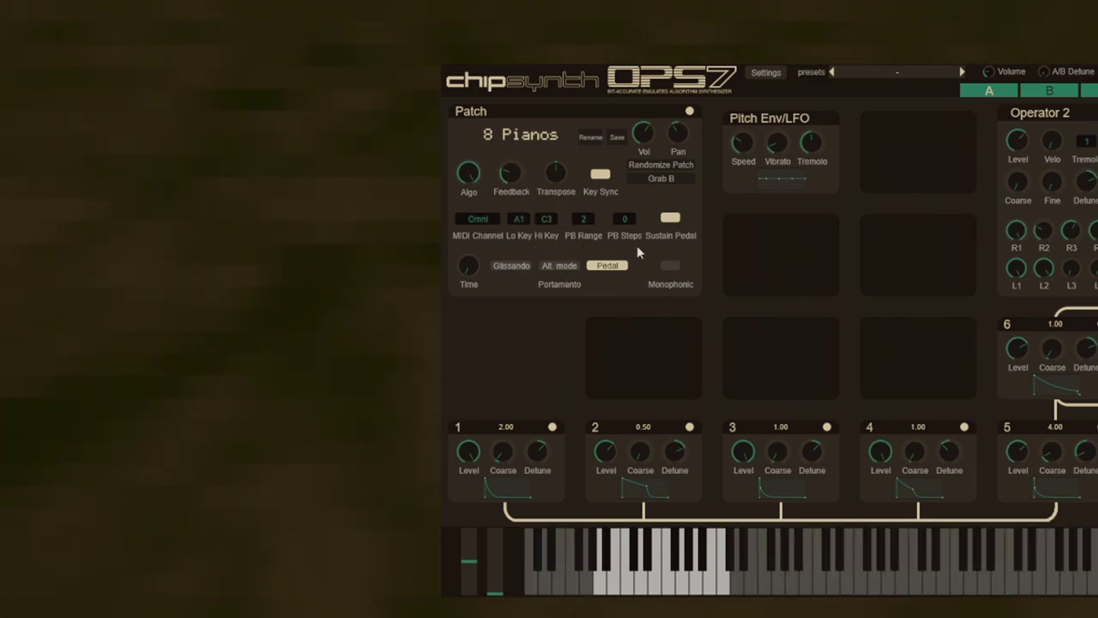
pyautogui.click(512, 265)
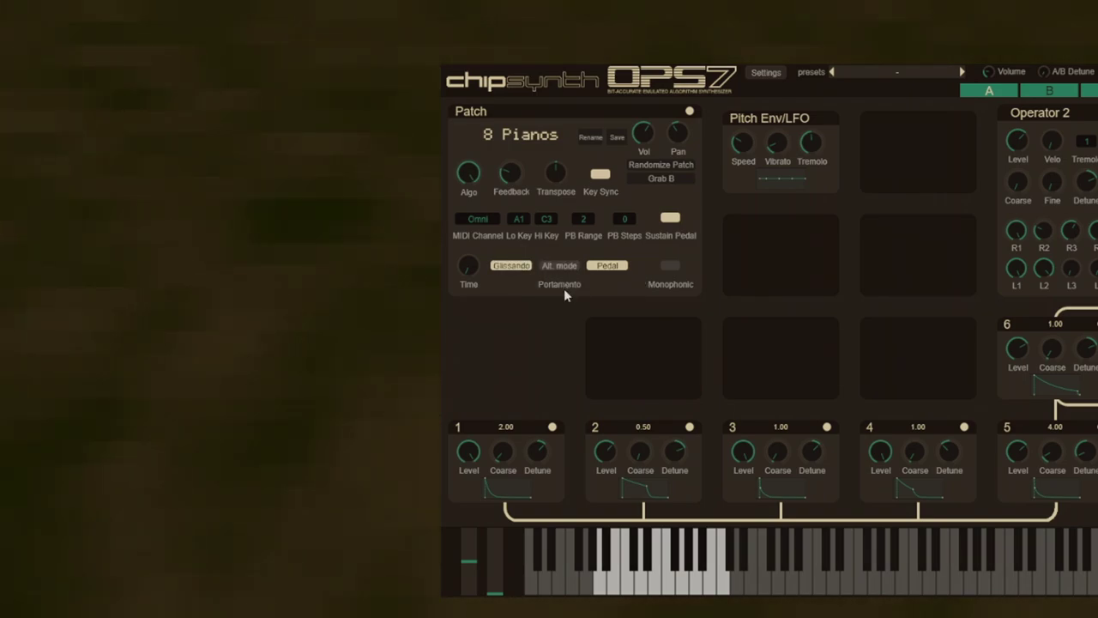
pyautogui.click(515, 268)
pyautogui.moveTo(470, 268); pyautogui.dragTo(462, 246)
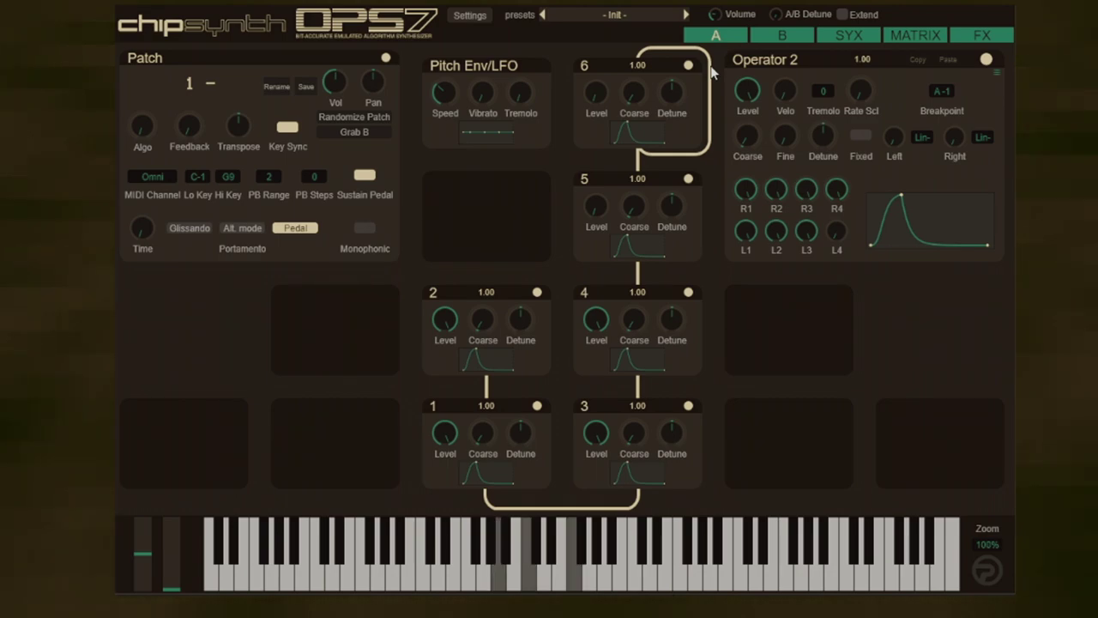
pyautogui.click(785, 34)
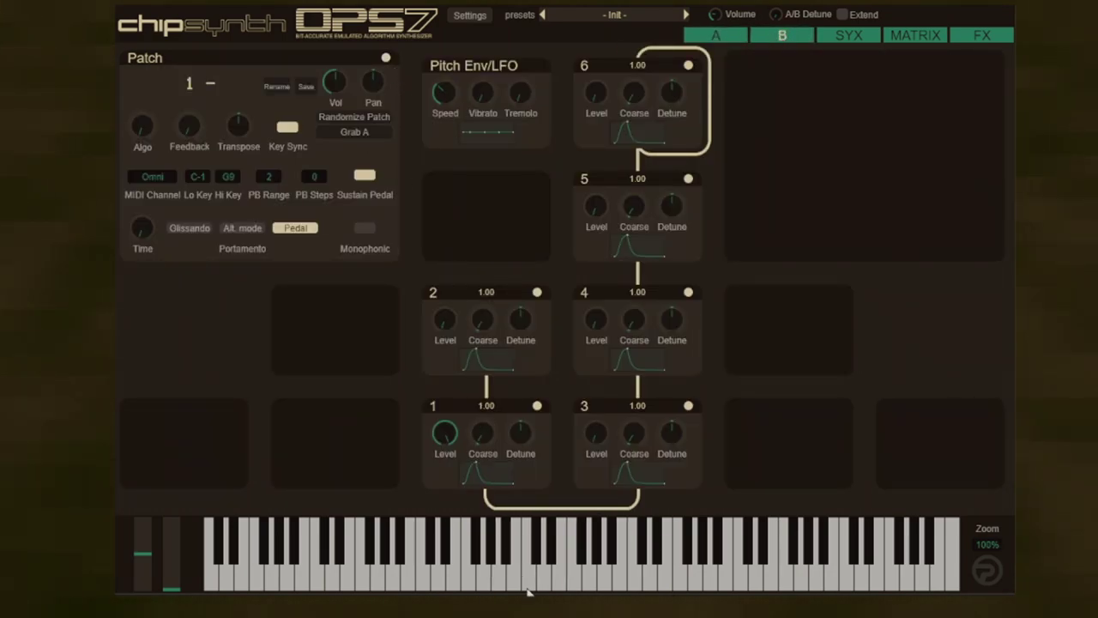
pyautogui.click(696, 36)
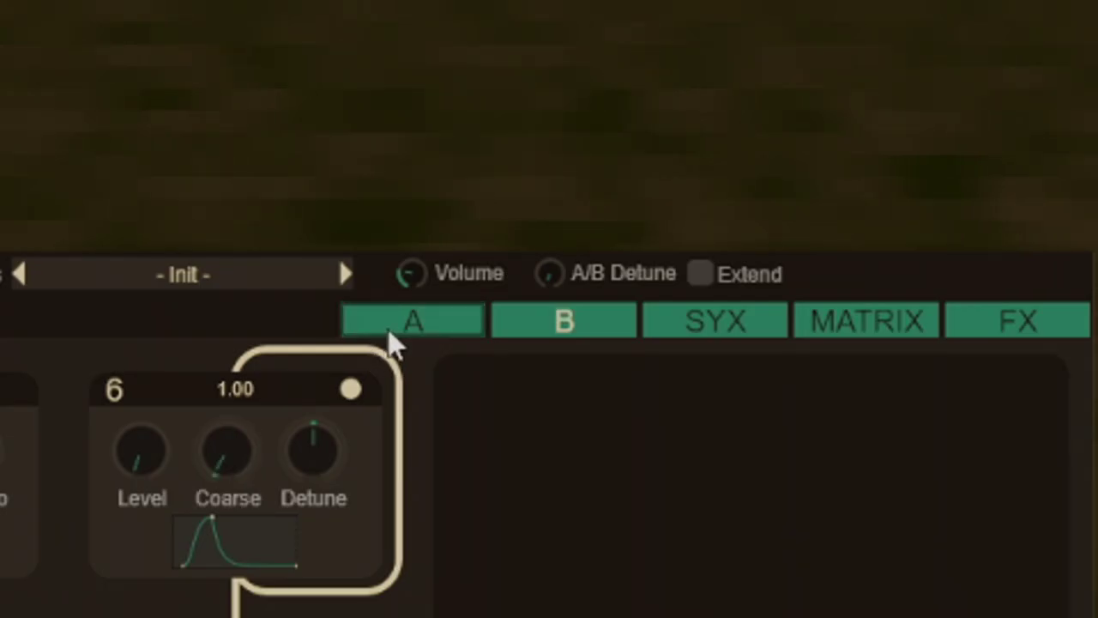
# - On patch B, raise the A/B detune amount and switch to a different algorithm
pyautogui.click(410, 329)
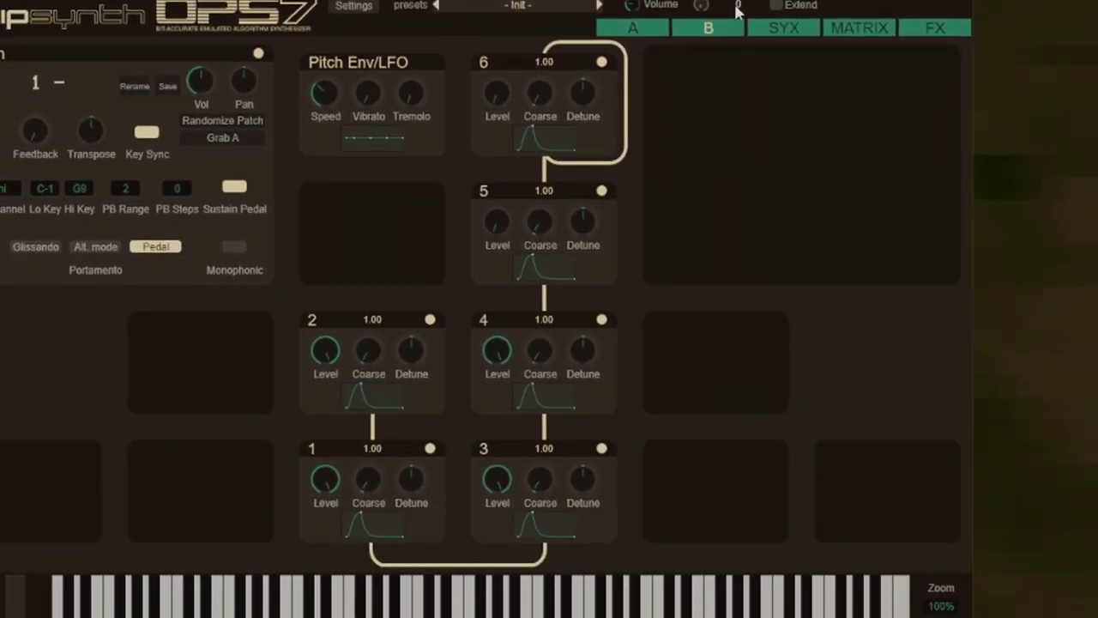
pyautogui.moveTo(702, 6); pyautogui.dragTo(701, 0)
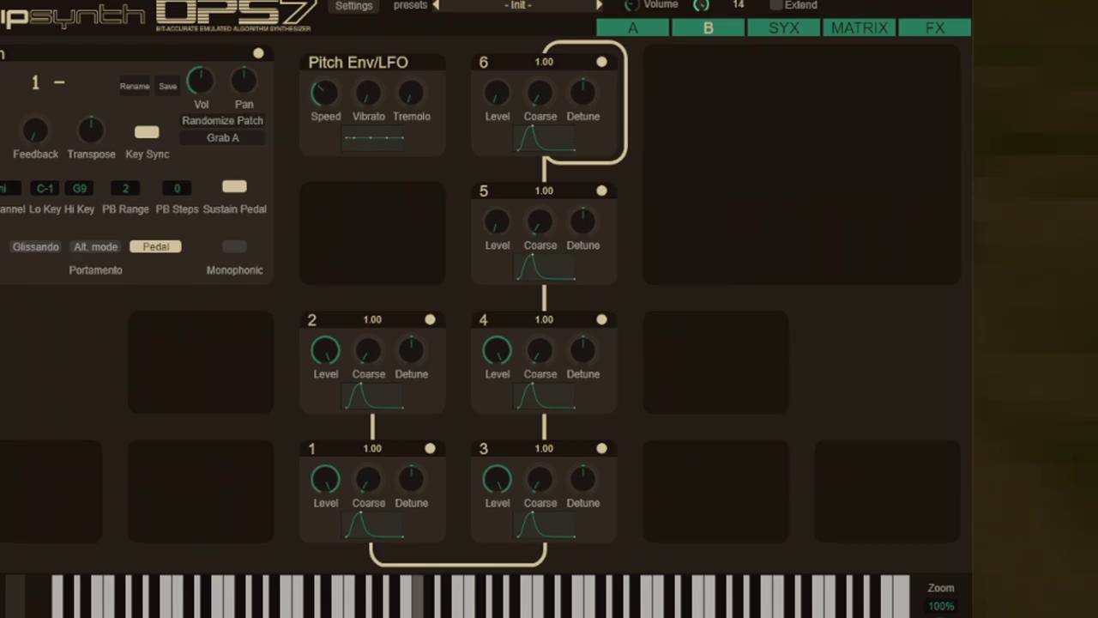
pyautogui.moveTo(702, 6); pyautogui.dragTo(701, 12)
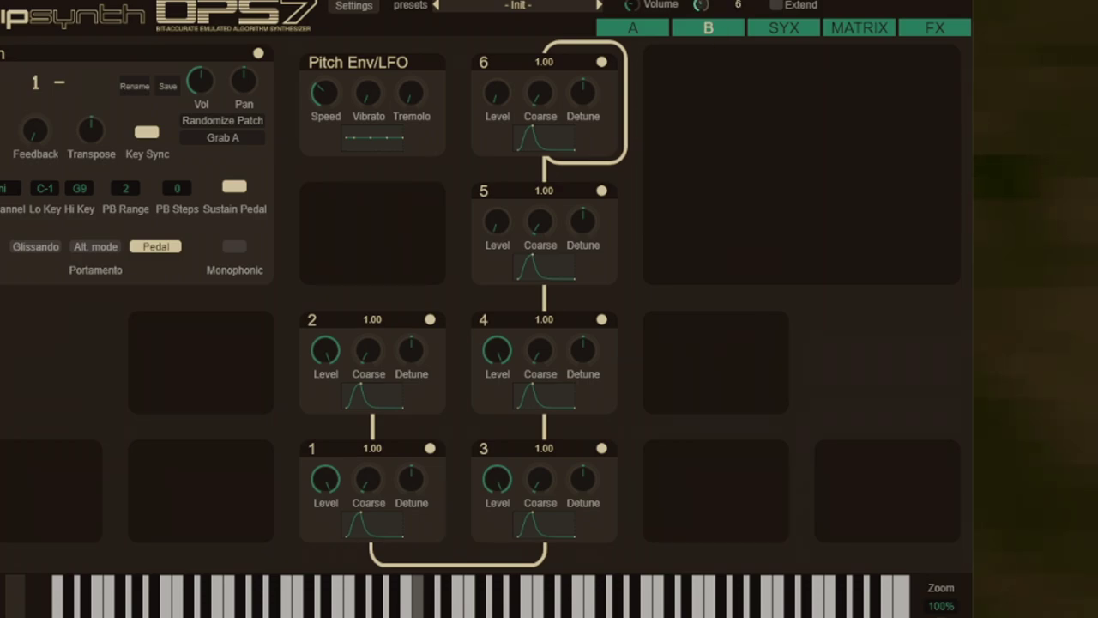
pyautogui.moveTo(701, 8); pyautogui.dragTo(702, 3)
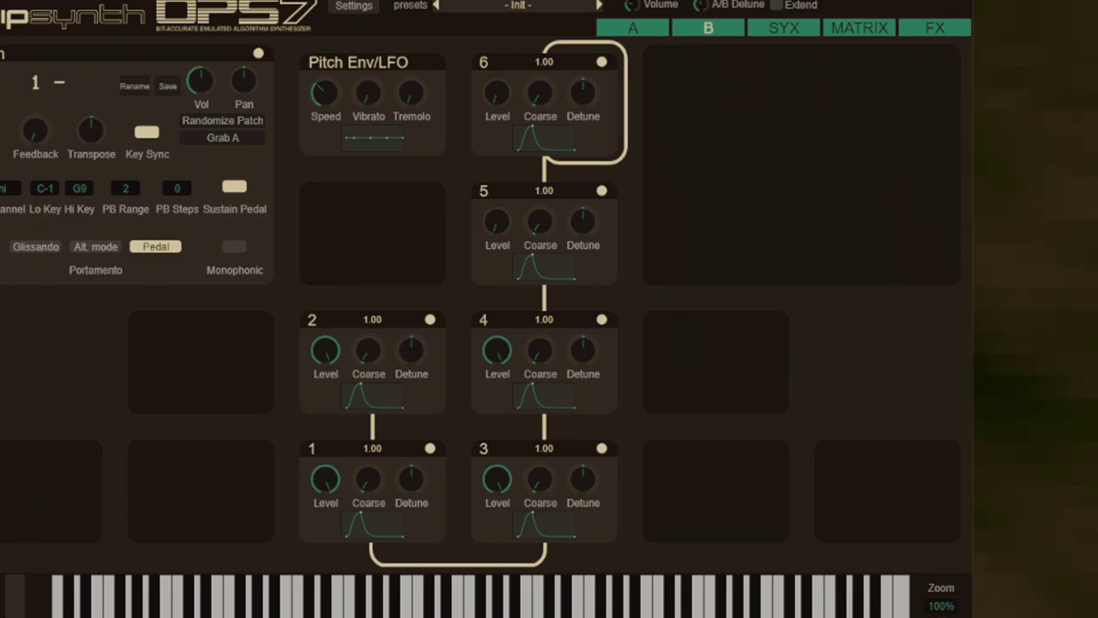
pyautogui.moveTo(24, 74)
pyautogui.mouseDown()
pyautogui.moveTo(54, 73)
pyautogui.moveTo(120, 104)
pyautogui.moveTo(164, 180)
pyautogui.moveTo(166, 206)
pyautogui.mouseUp()
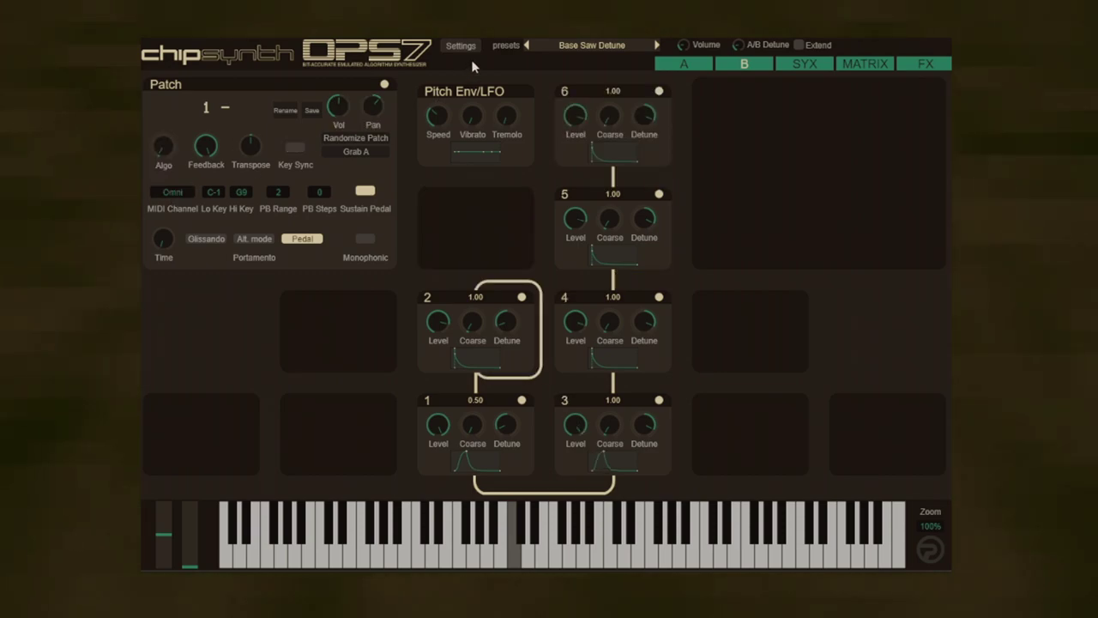
# - Set patch A's operator algorithm to 7
pyautogui.click(696, 67)
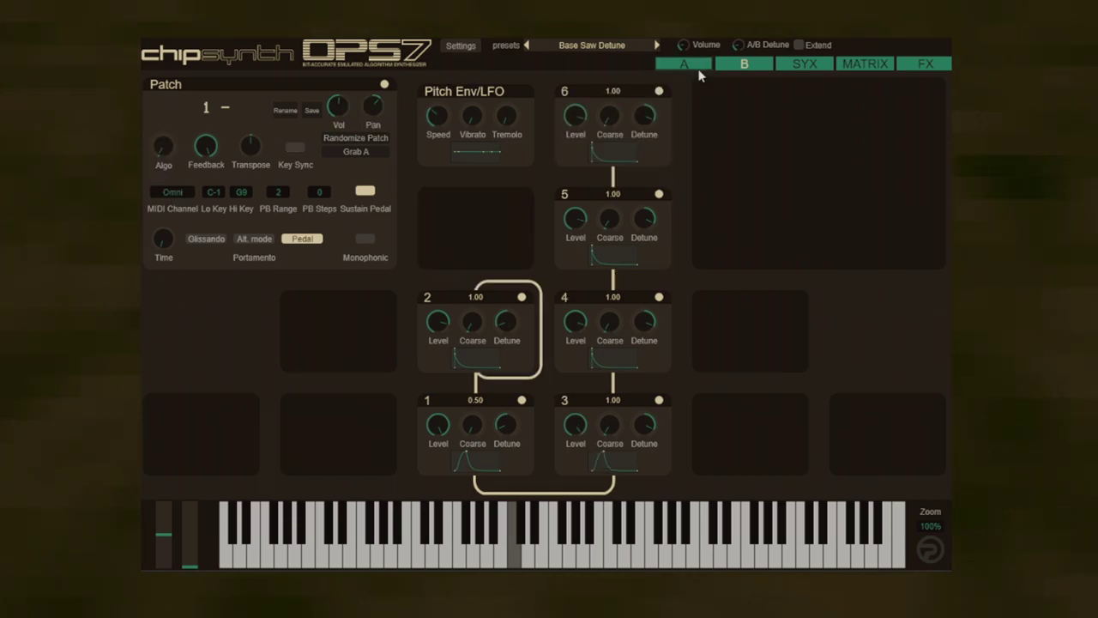
pyautogui.moveTo(163, 148)
pyautogui.mouseDown()
pyautogui.moveTo(176, 198)
pyautogui.moveTo(169, 188)
pyautogui.mouseUp()
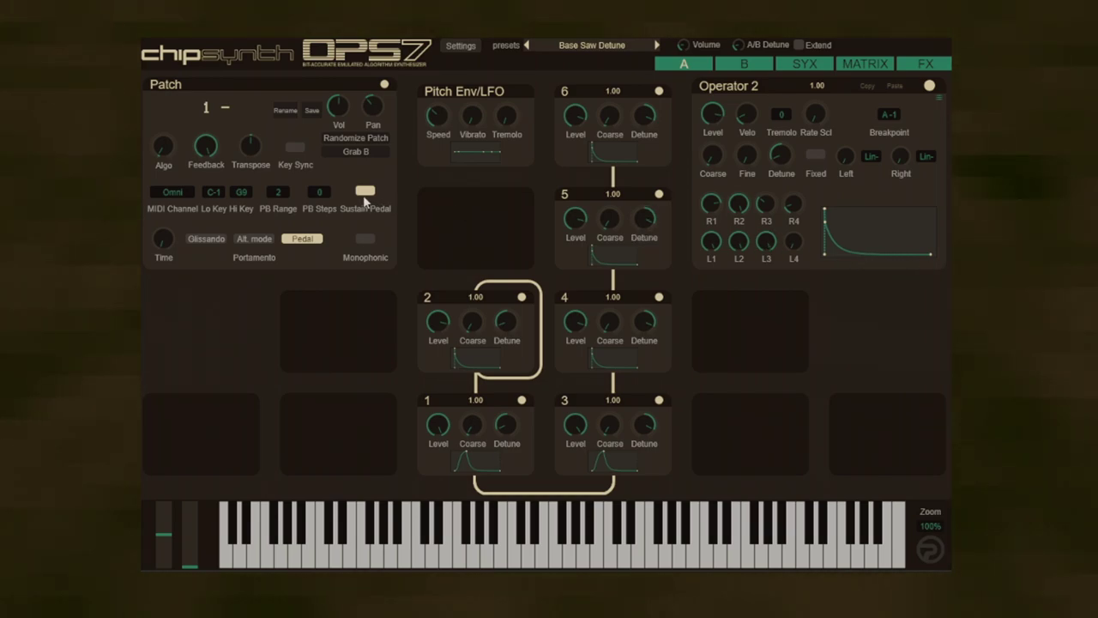
pyautogui.moveTo(163, 144); pyautogui.dragTo(160, 111)
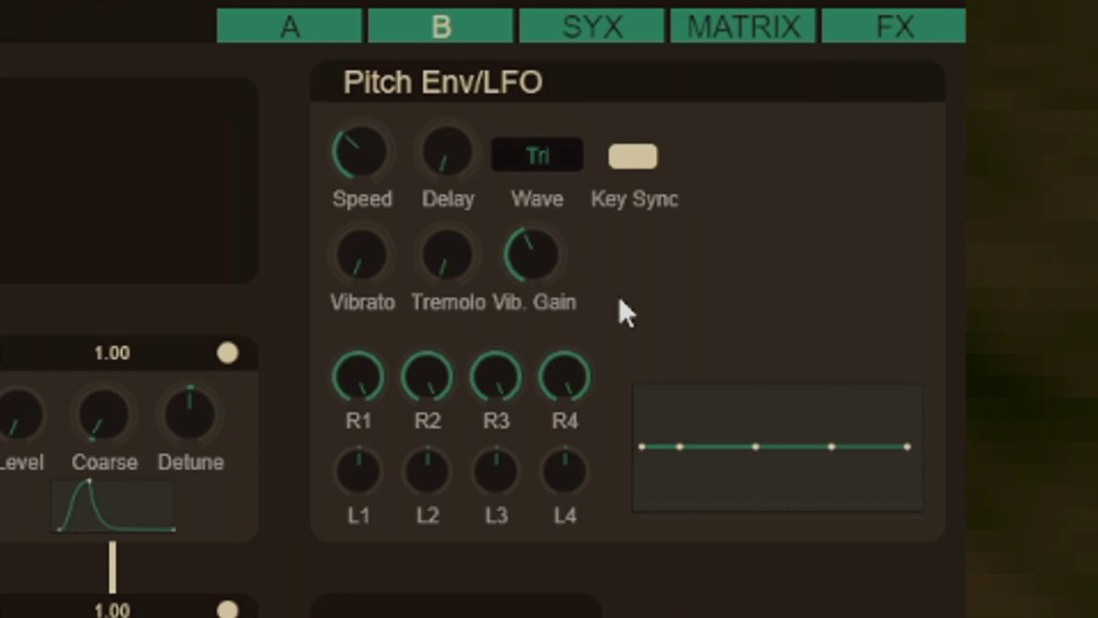
# - Set patch B's LFO to Square with more tremolo; raise operator 6's level, velocity and rate scaling
pyautogui.click(573, 165)
pyautogui.click(628, 300)
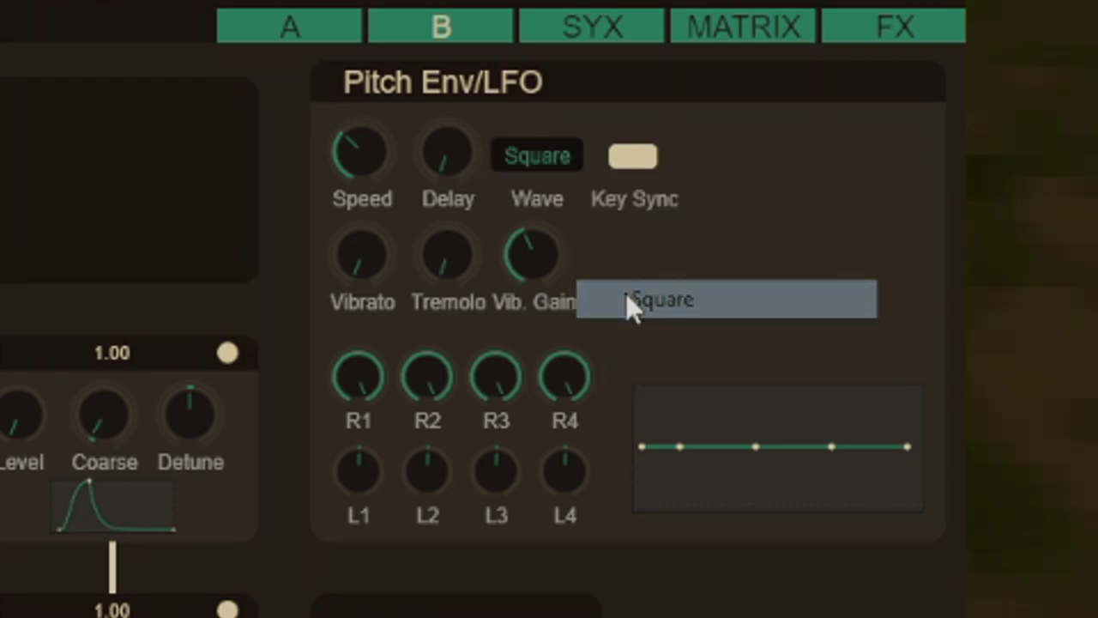
pyautogui.moveTo(444, 254); pyautogui.dragTo(440, 174)
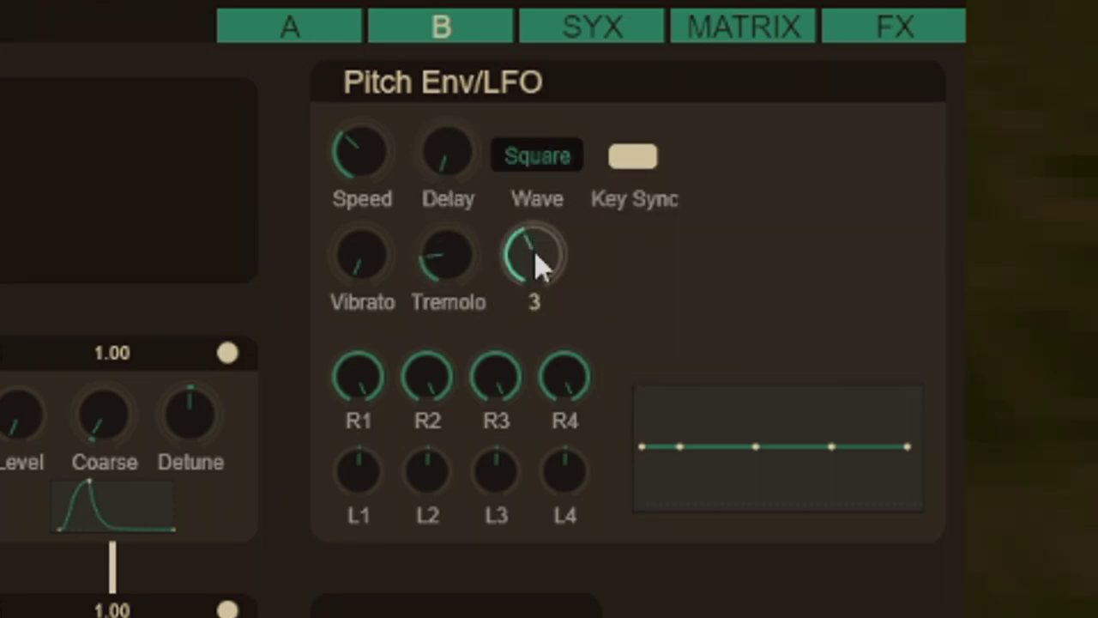
pyautogui.click(222, 520)
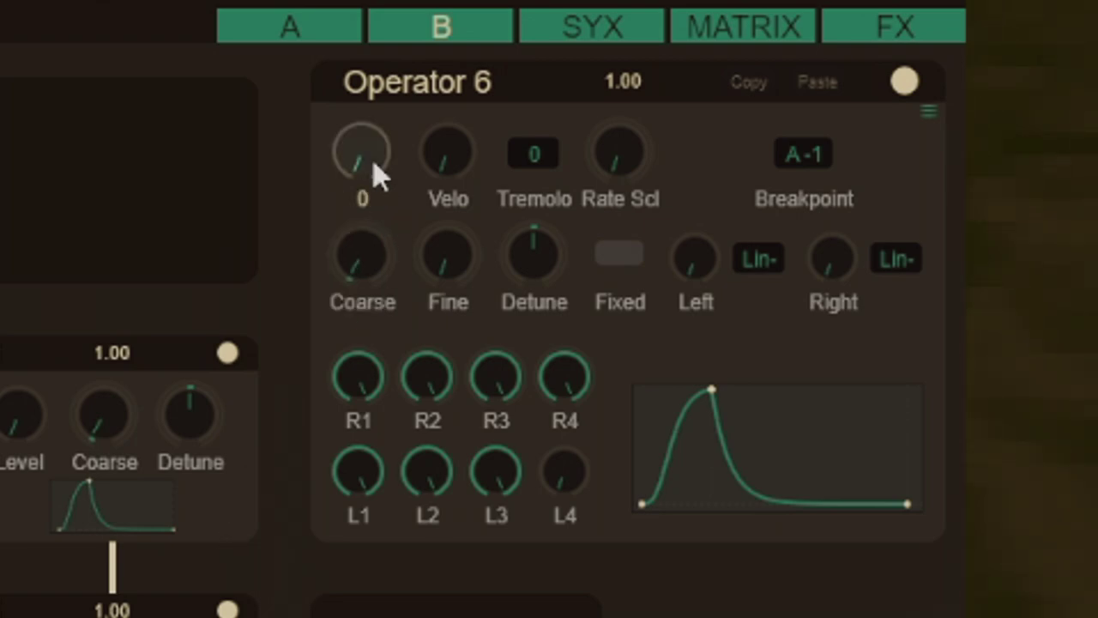
pyautogui.moveTo(377, 172); pyautogui.dragTo(368, 49)
pyautogui.moveTo(434, 168); pyautogui.dragTo(438, 77)
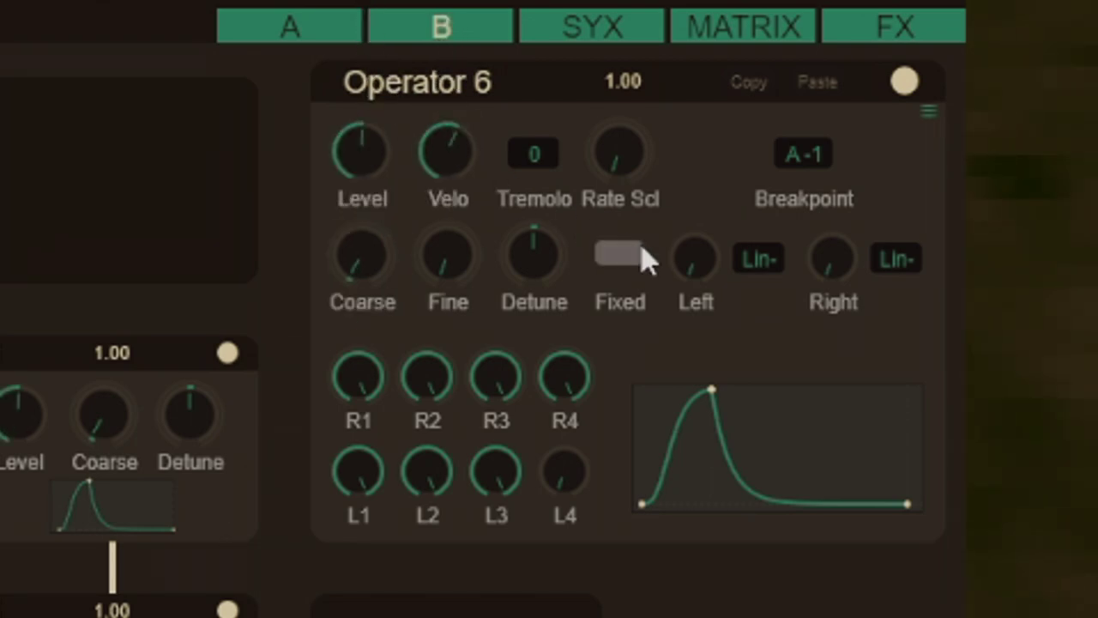
pyautogui.moveTo(565, 378)
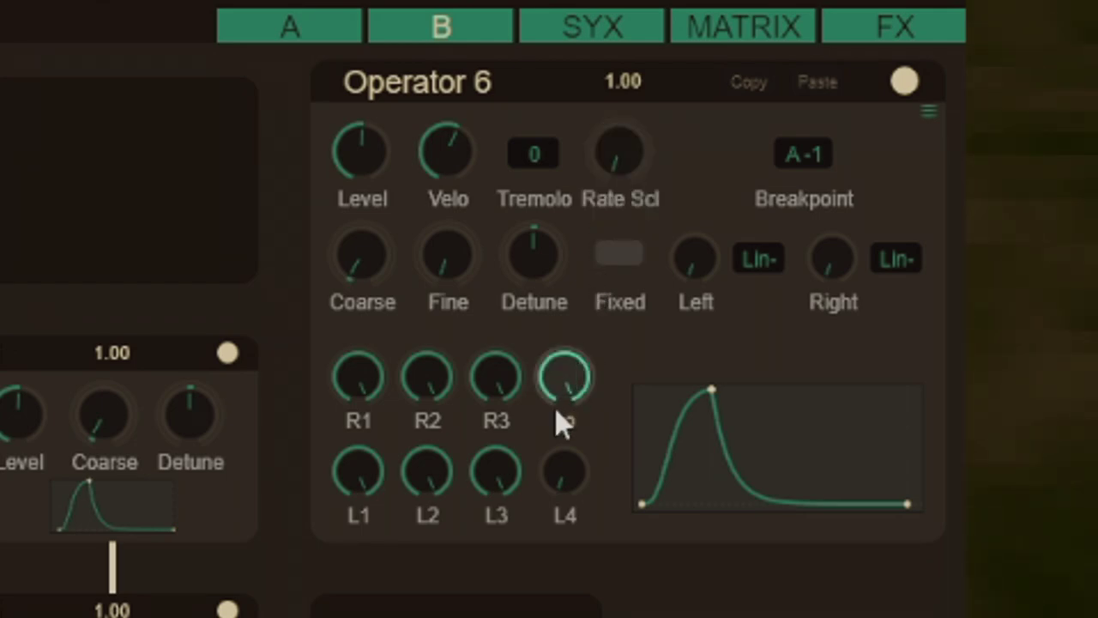
pyautogui.moveTo(628, 166); pyautogui.dragTo(624, 14)
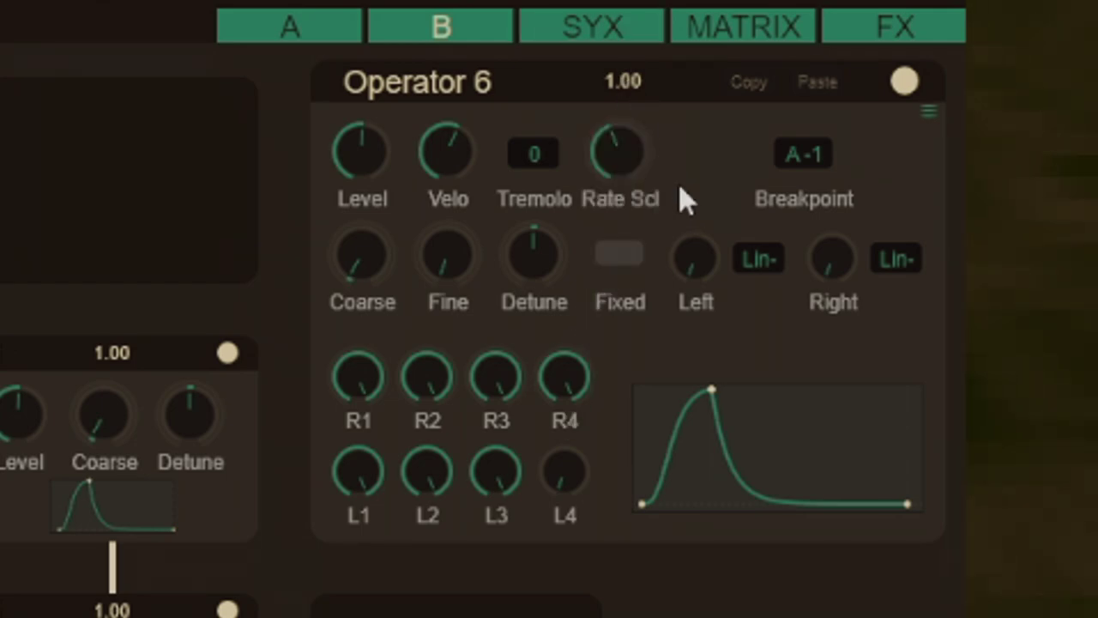
# - Give operator 6 an Exp+ left curve and detune 7, then detune patch A's operator 4 to -5
pyautogui.click(776, 270)
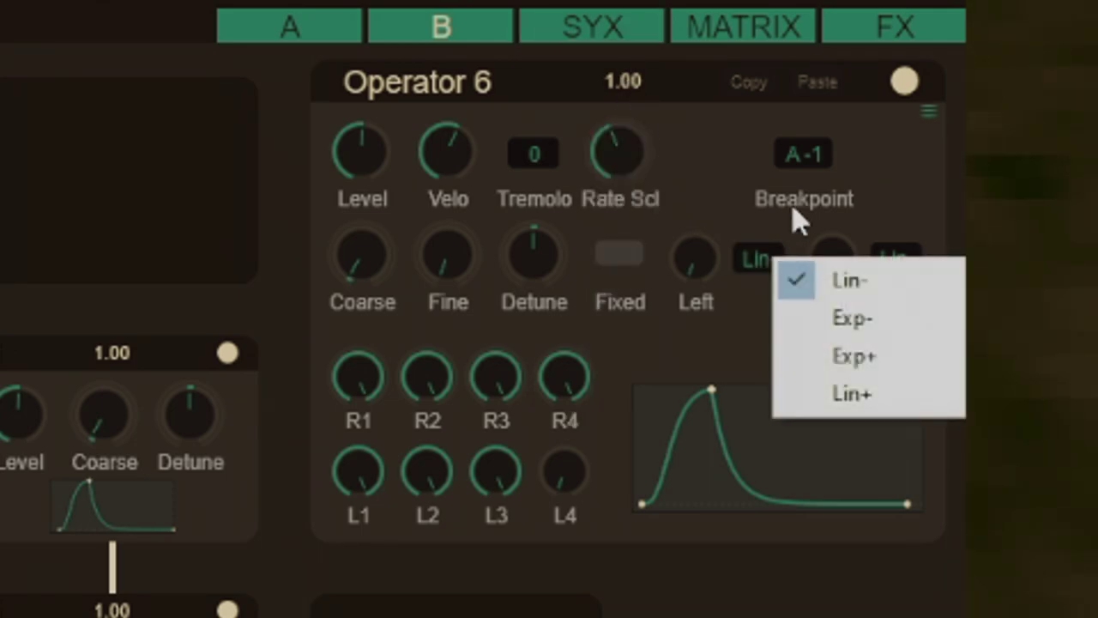
pyautogui.click(843, 355)
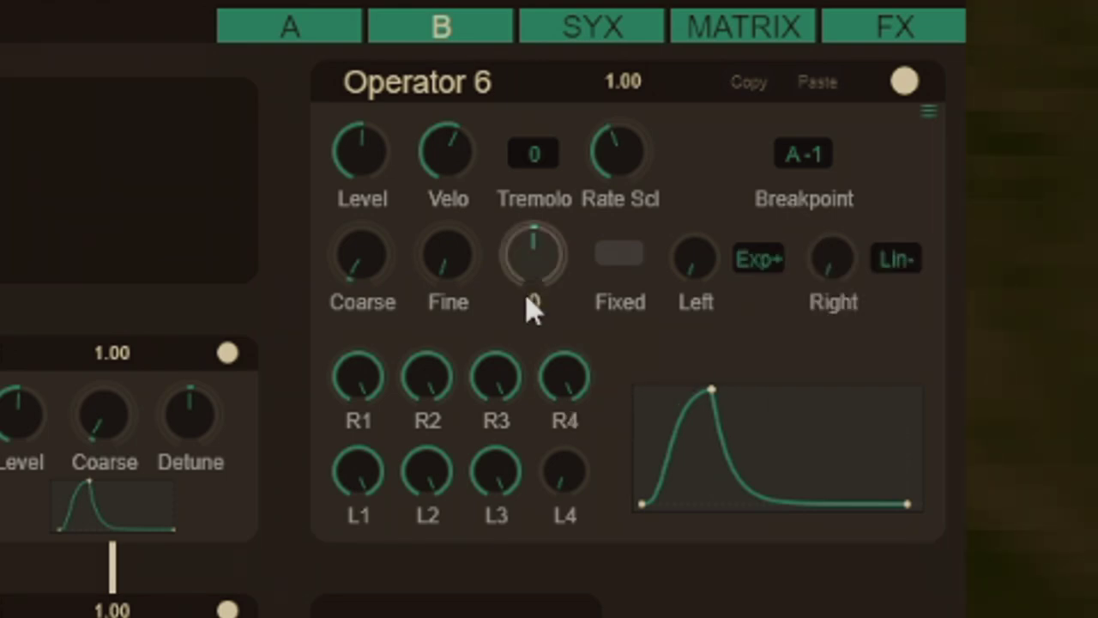
pyautogui.moveTo(527, 298); pyautogui.dragTo(568, 99)
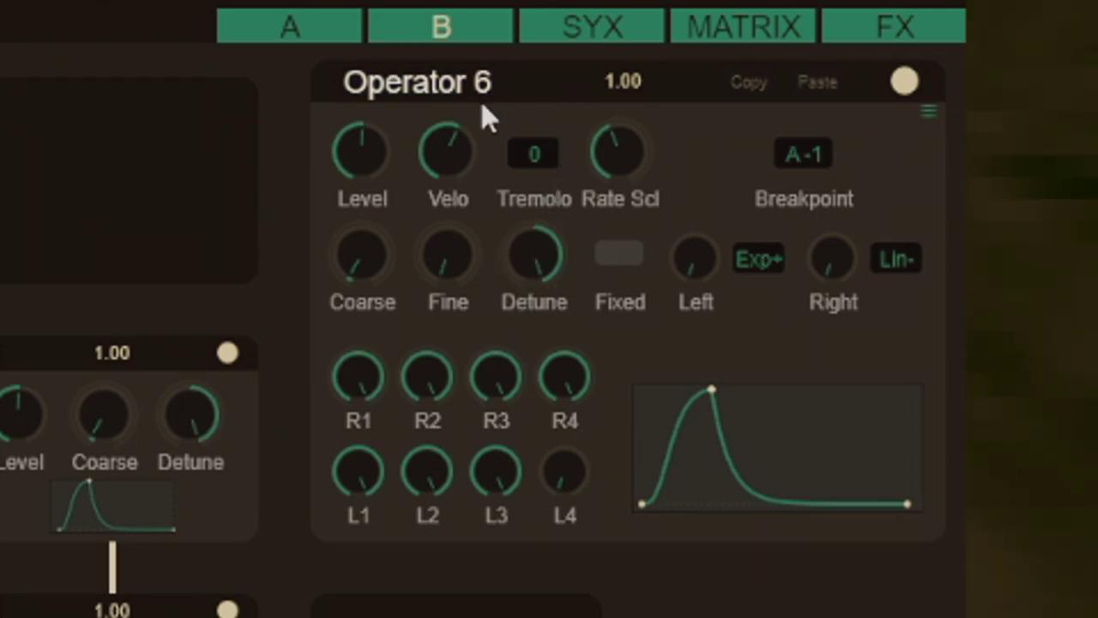
pyautogui.click(343, 38)
pyautogui.moveTo(532, 258); pyautogui.dragTo(562, 525)
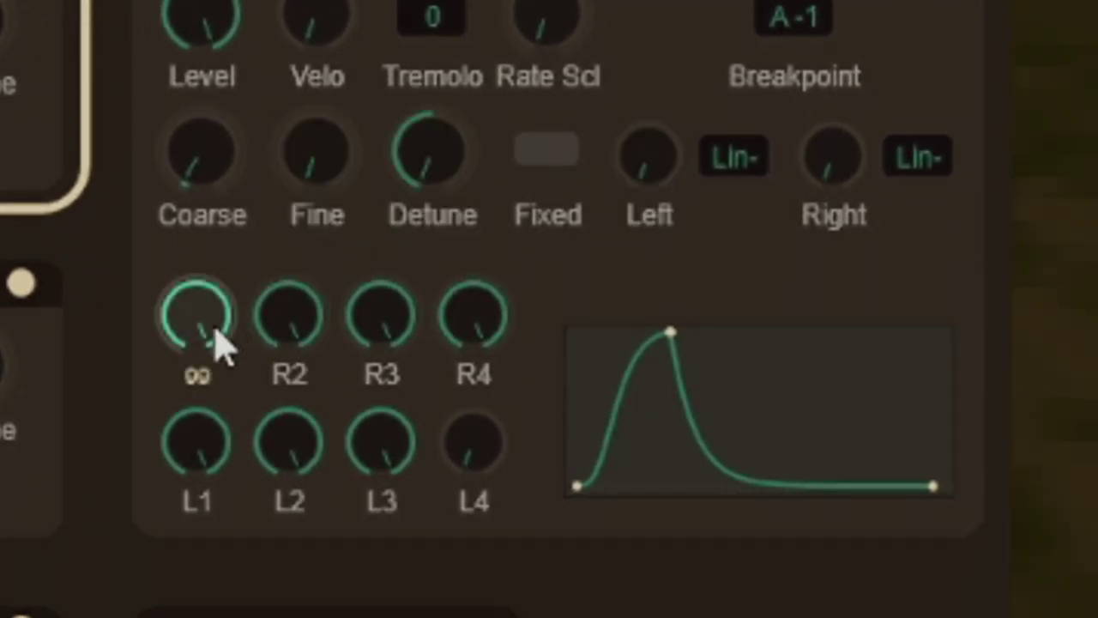
# - Reshape operator 4's envelope rates and levels, lowering L2 and L3 to 84
pyautogui.moveTo(210, 352)
pyautogui.mouseDown()
pyautogui.moveTo(200, 569)
pyautogui.moveTo(220, 441)
pyautogui.moveTo(261, 368)
pyautogui.mouseUp()
pyautogui.moveTo(201, 441)
pyautogui.mouseDown()
pyautogui.moveTo(215, 580)
pyautogui.moveTo(225, 485)
pyautogui.mouseUp()
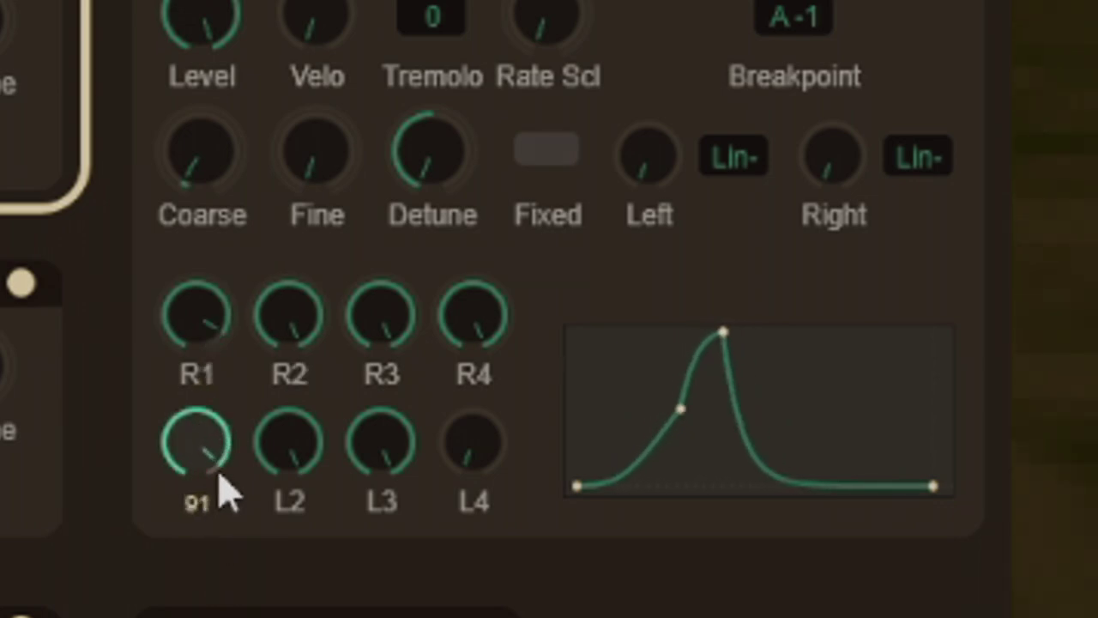
pyautogui.moveTo(288, 330)
pyautogui.mouseDown()
pyautogui.moveTo(282, 454)
pyautogui.moveTo(304, 536)
pyautogui.moveTo(304, 506)
pyautogui.mouseUp()
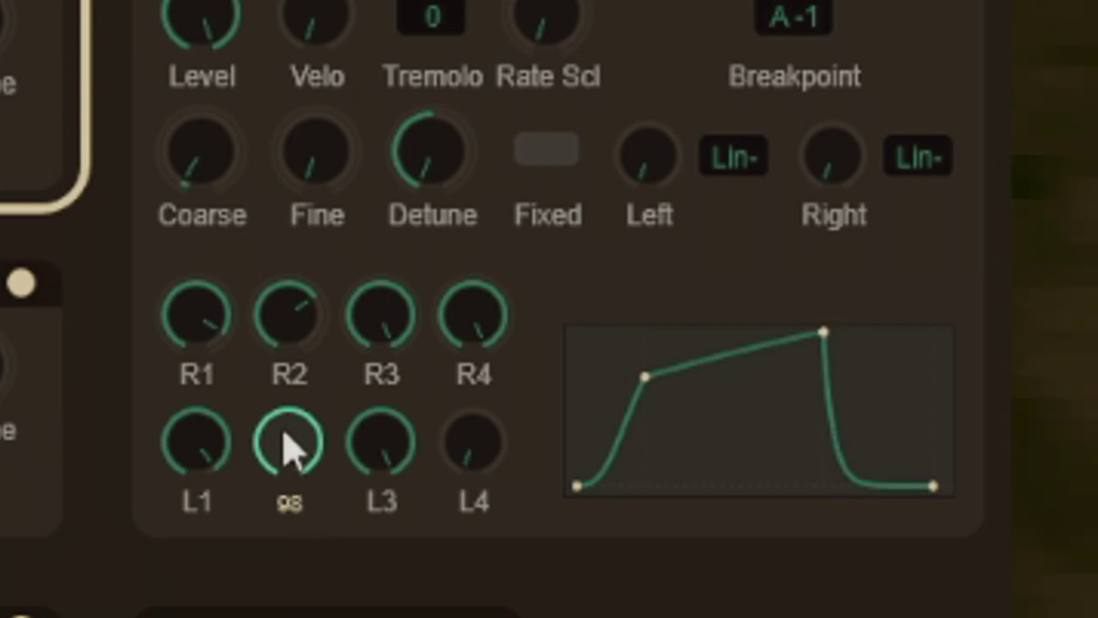
pyautogui.moveTo(289, 443)
pyautogui.mouseDown()
pyautogui.moveTo(296, 519)
pyautogui.moveTo(314, 421)
pyautogui.mouseUp()
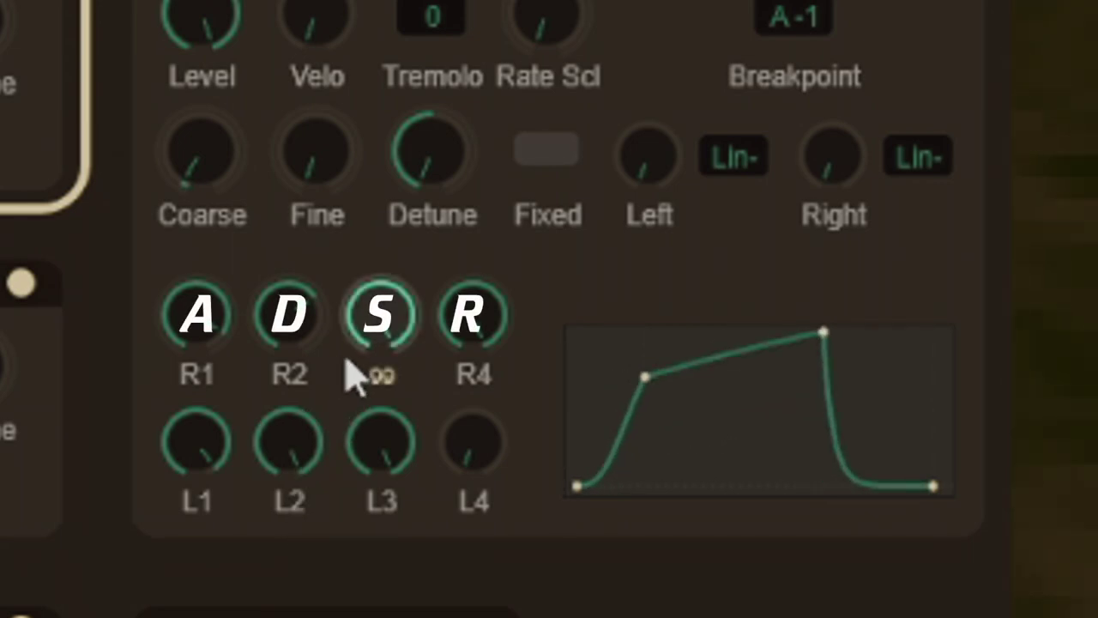
pyautogui.moveTo(390, 519); pyautogui.dragTo(392, 566)
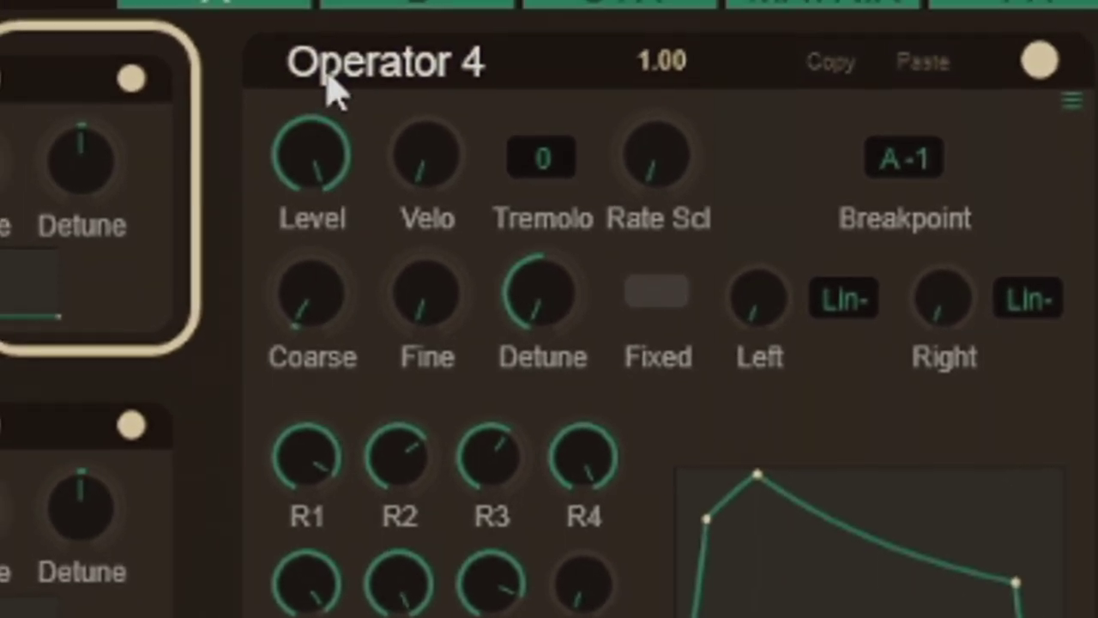
# - In Operator 2's Pitch Env/LFO section, set LFO speed to 57 and add vibrato depth
pyautogui.click(296, 25)
pyautogui.click(438, 186)
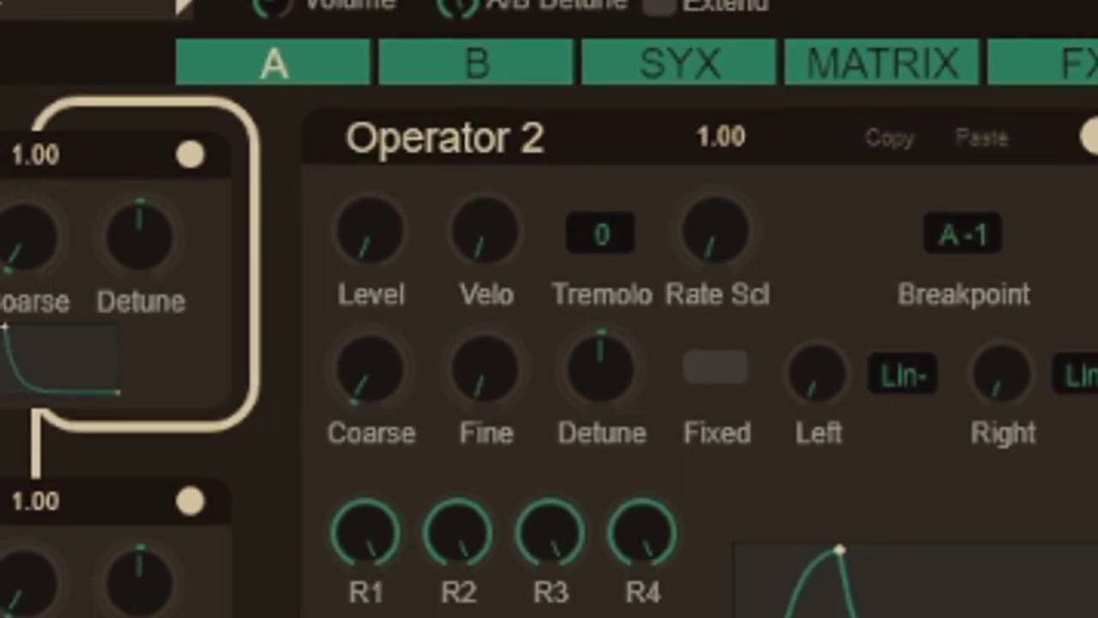
pyautogui.click(423, 157)
pyautogui.click(518, 500)
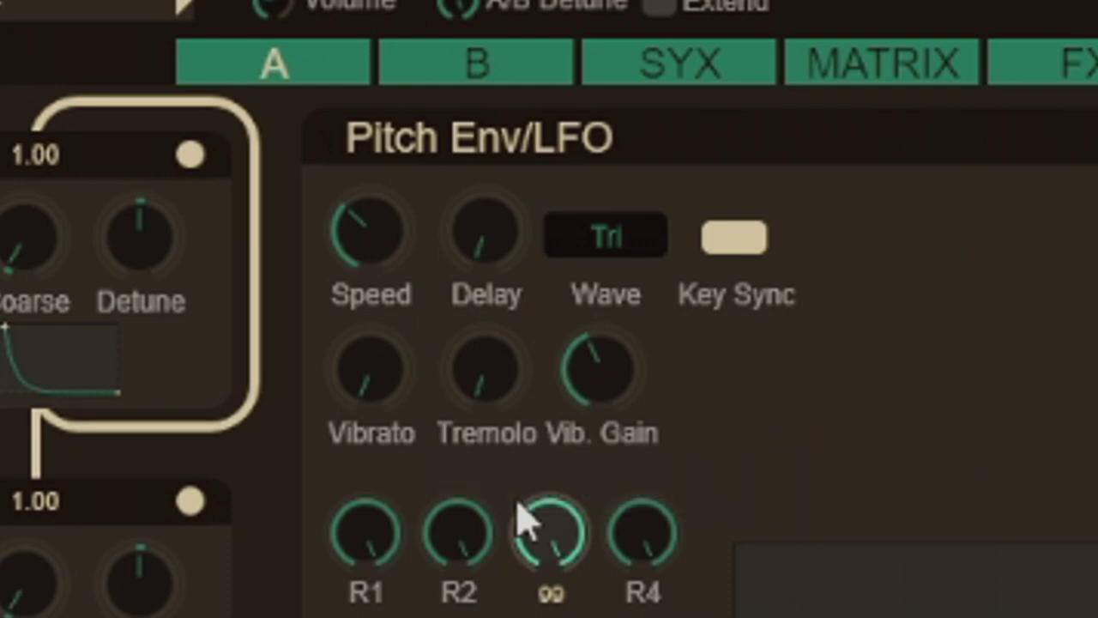
pyautogui.moveTo(348, 233); pyautogui.dragTo(347, 129)
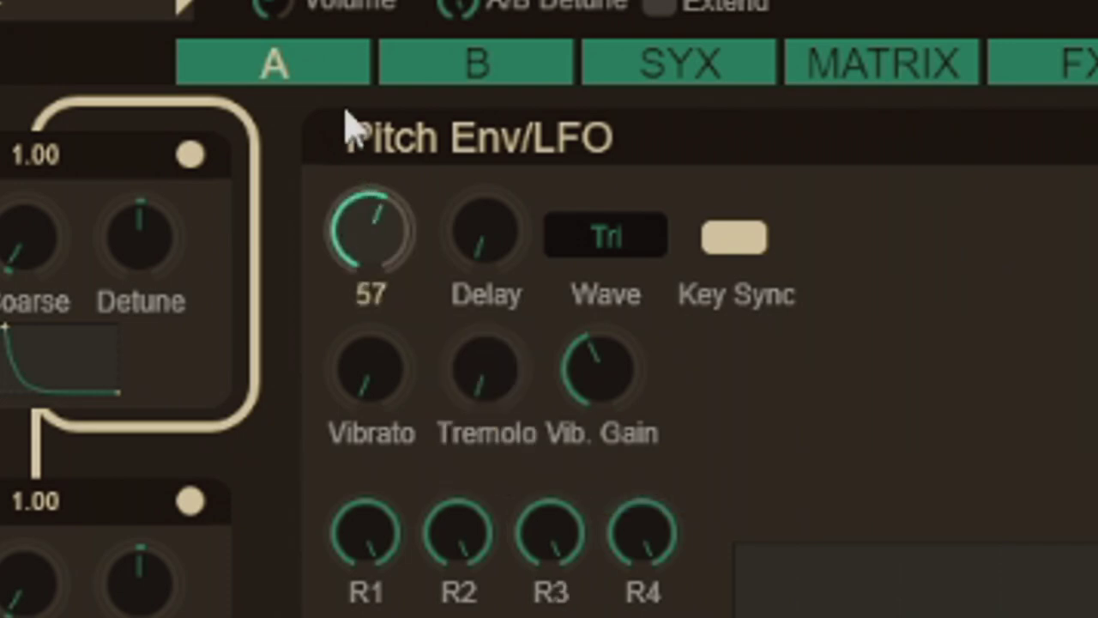
pyautogui.moveTo(385, 343); pyautogui.dragTo(373, 49)
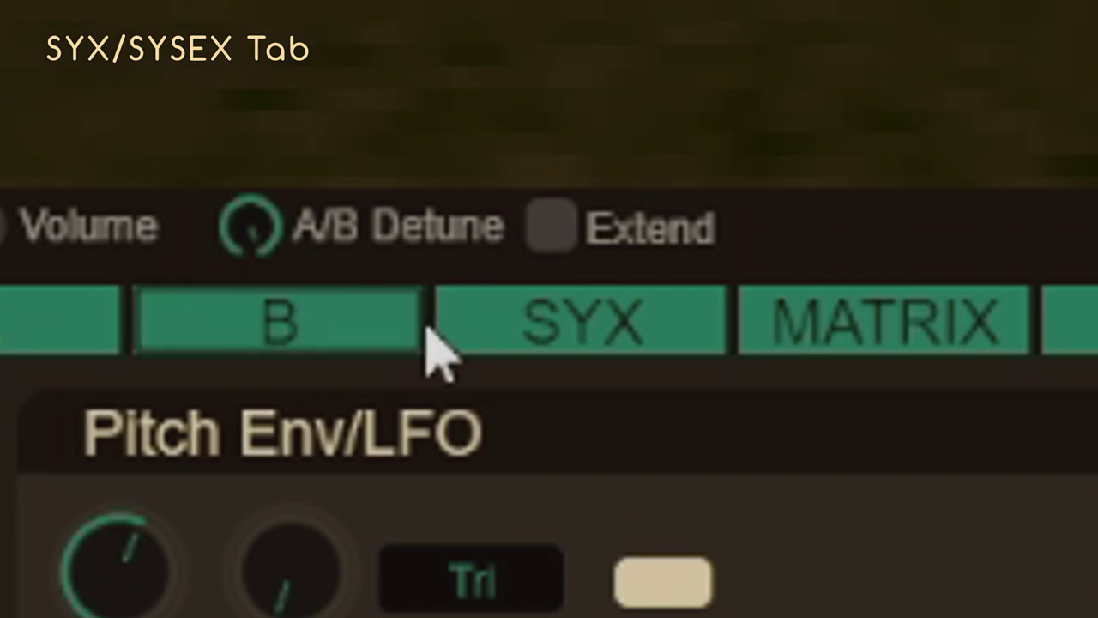
# - Open the SYX librarian and load the ROM1A.syx patches into the file column
pyautogui.click(490, 343)
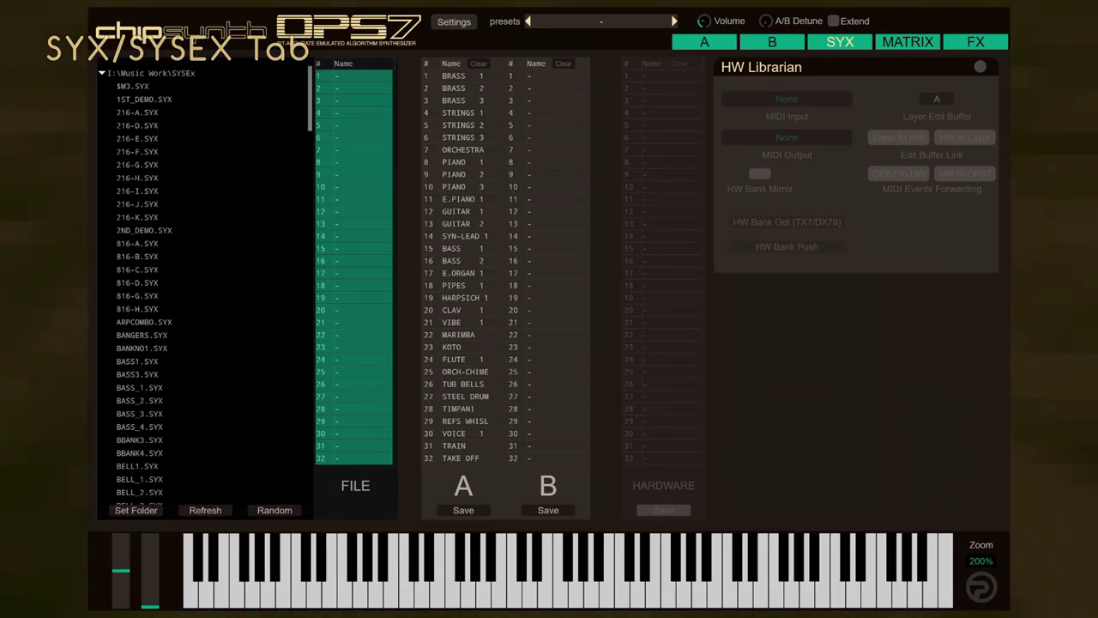
pyautogui.click(140, 387)
pyautogui.scroll(-1, 202, 343)
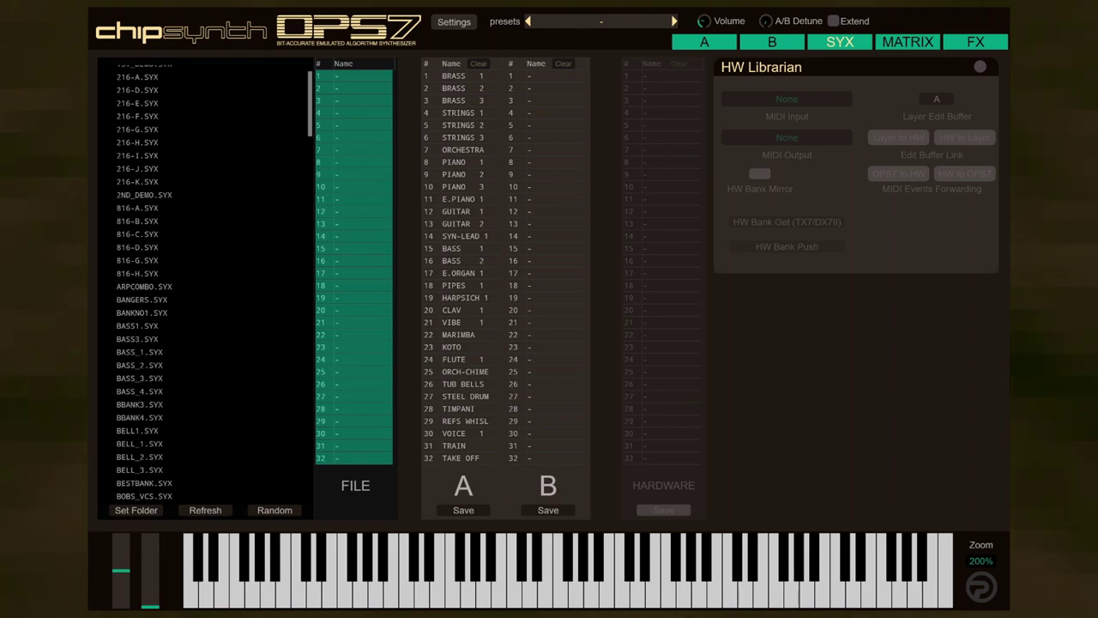
pyautogui.scroll(-5, 202, 283)
pyautogui.scroll(-5, 202, 283)
pyautogui.scroll(-5, 202, 283)
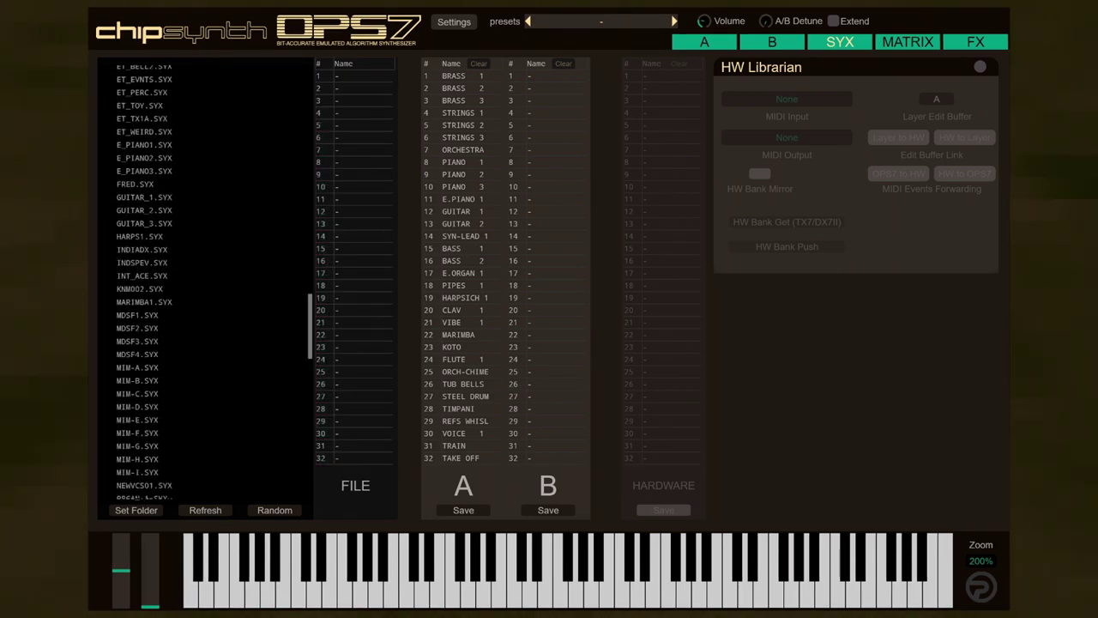
pyautogui.scroll(-3, 202, 283)
pyautogui.scroll(-5, 202, 283)
pyautogui.scroll(-5, 202, 283)
pyautogui.scroll(-5, 201, 283)
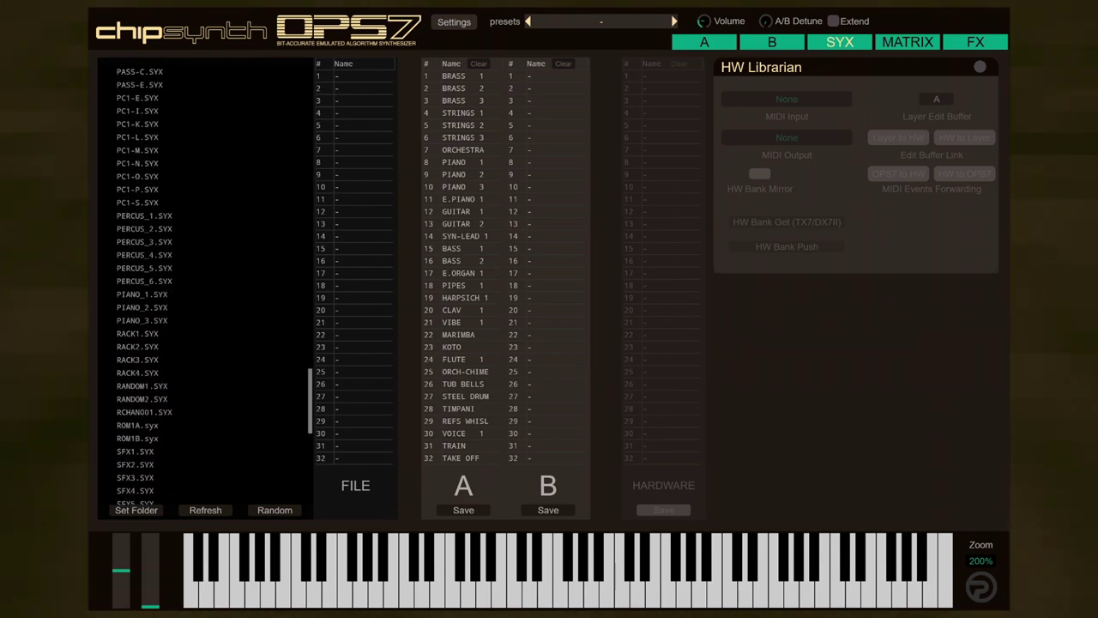
pyautogui.click(137, 425)
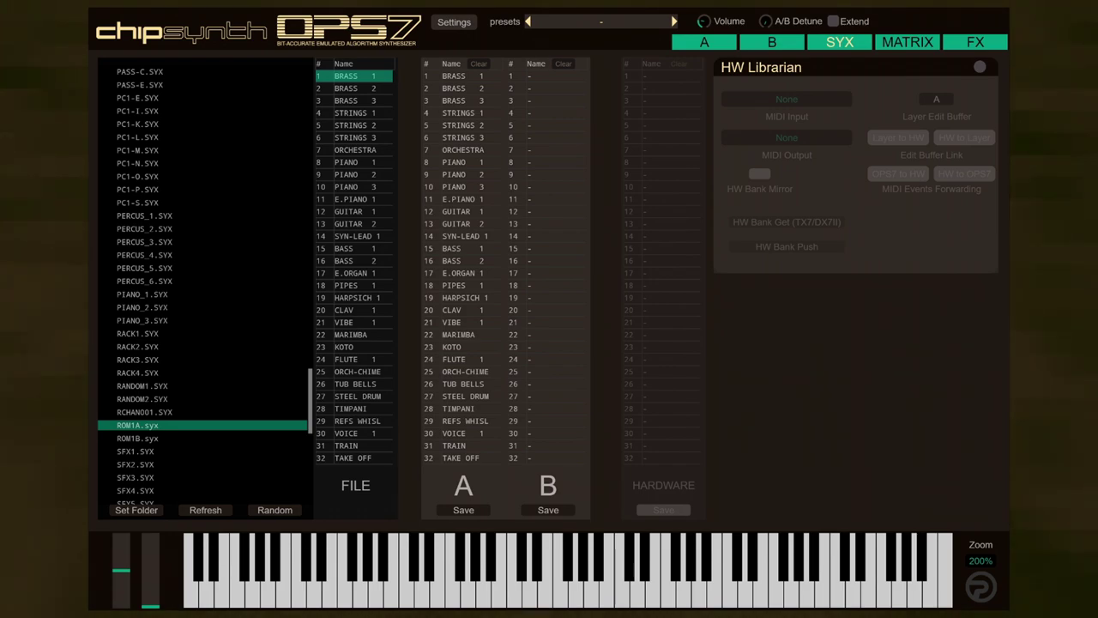
# - Clear bank A and copy all 32 ROM1A patches into it
pyautogui.hotkey('ctrl', 'a')
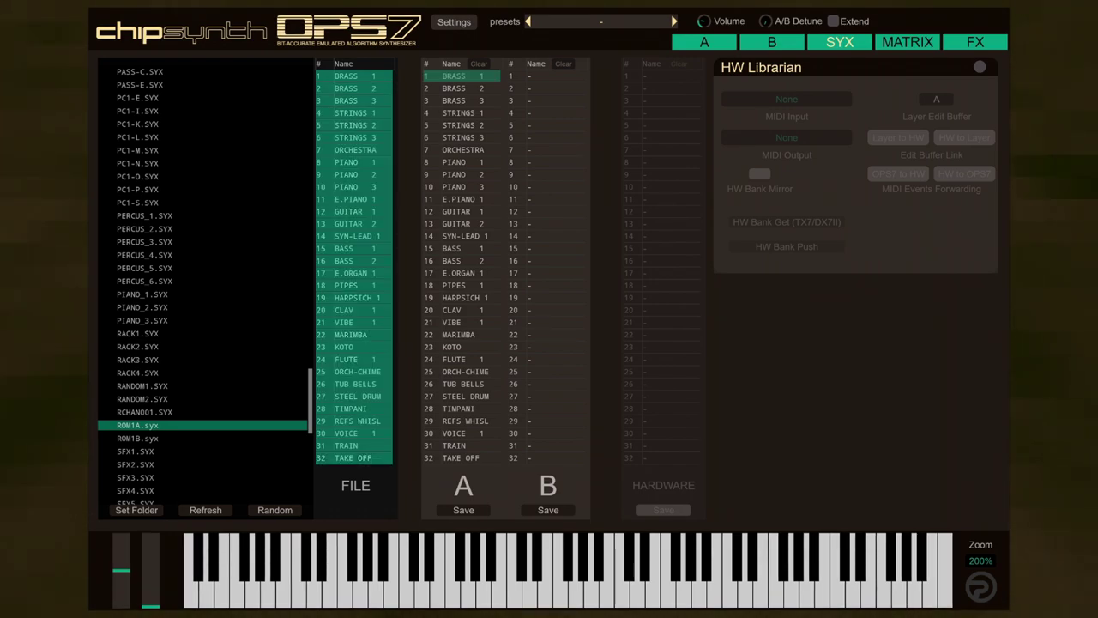
pyautogui.click(478, 64)
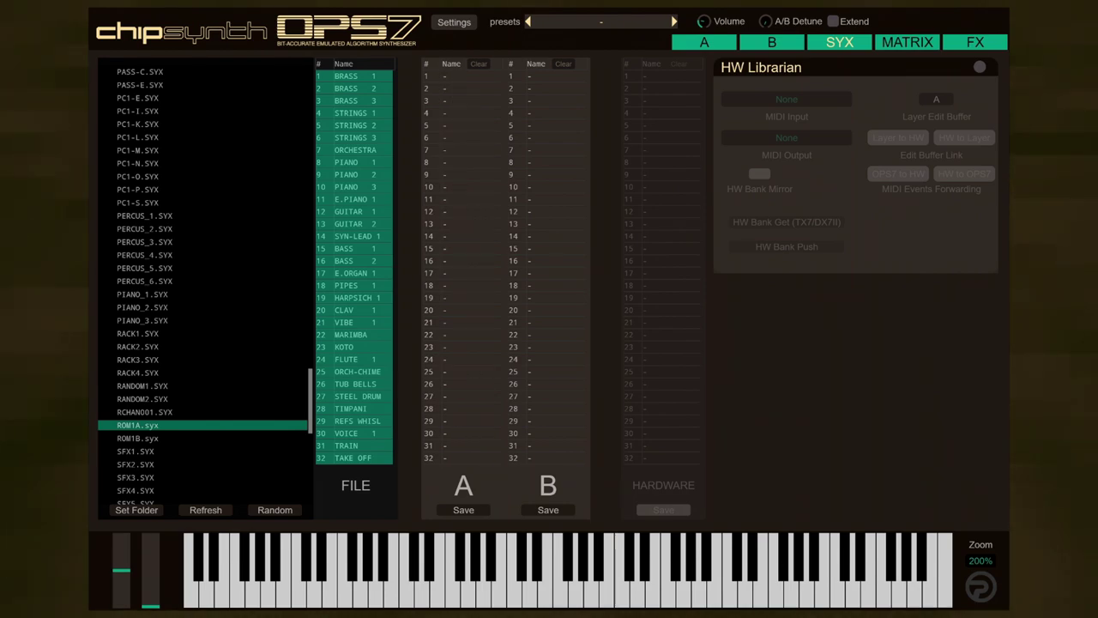
pyautogui.moveTo(355, 75); pyautogui.dragTo(463, 75)
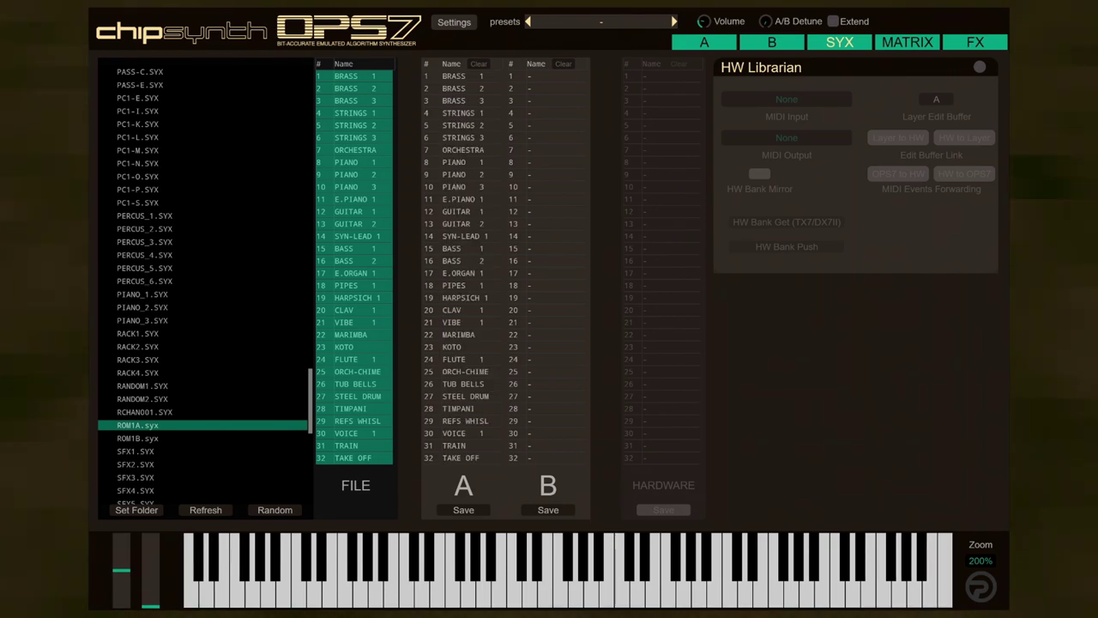
# - Load ROM1B.syx, drag its patches into bank B, and audition BASS 2 in bank A
pyautogui.click(137, 437)
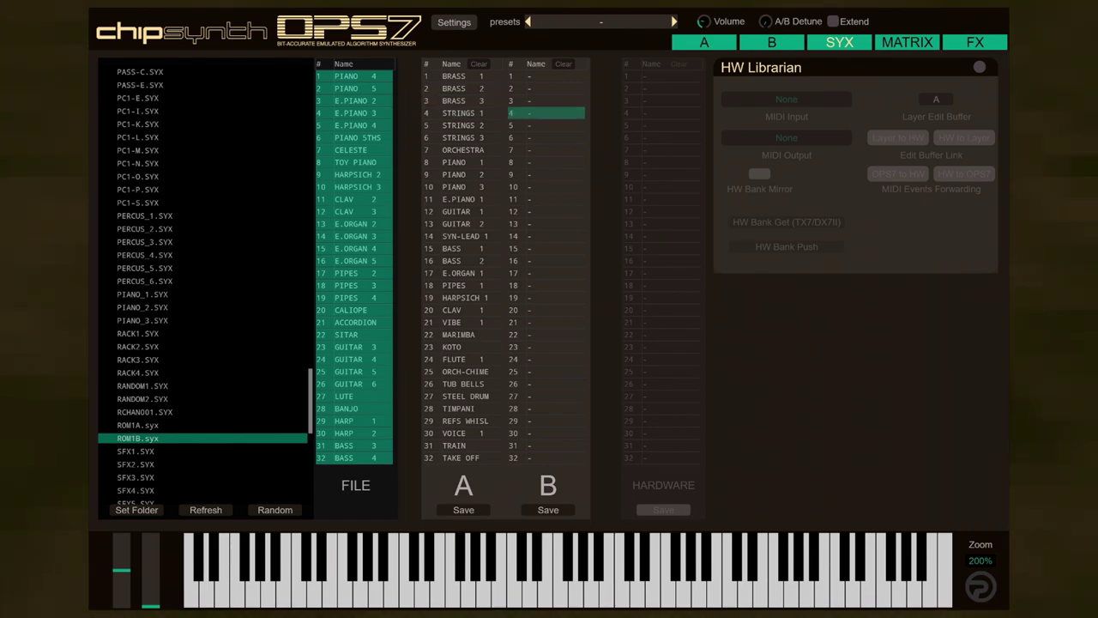
pyautogui.moveTo(546, 112); pyautogui.dragTo(546, 75)
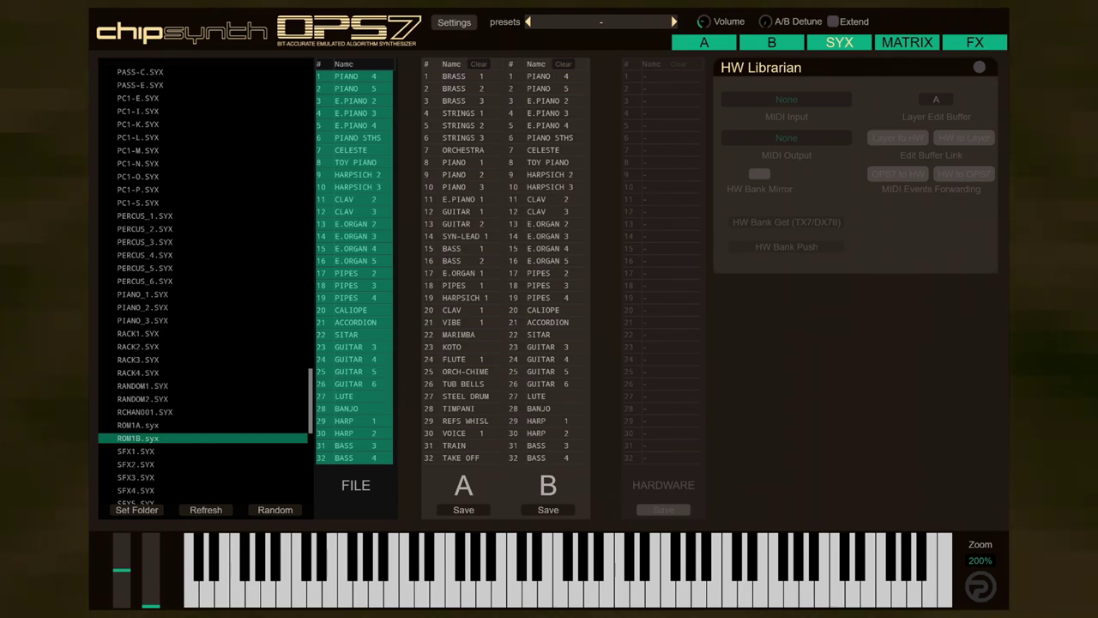
pyautogui.click(455, 260)
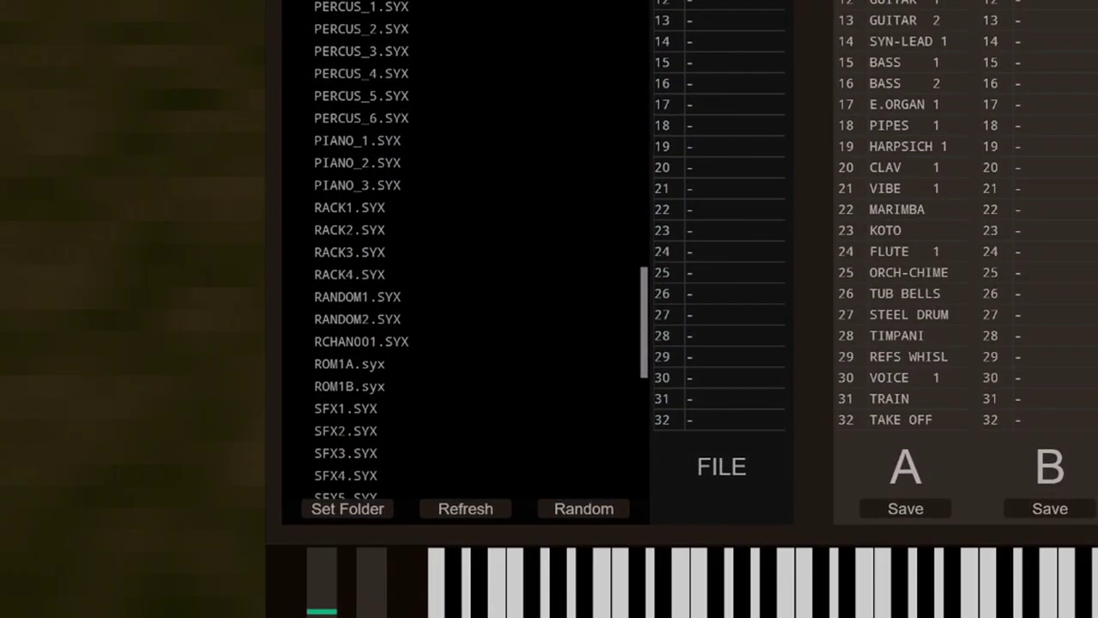
# - Navigate the bank file list back to ROM1A.syx and reload its patches
pyautogui.press('Up')
pyautogui.press('Up')
pyautogui.press('Down')
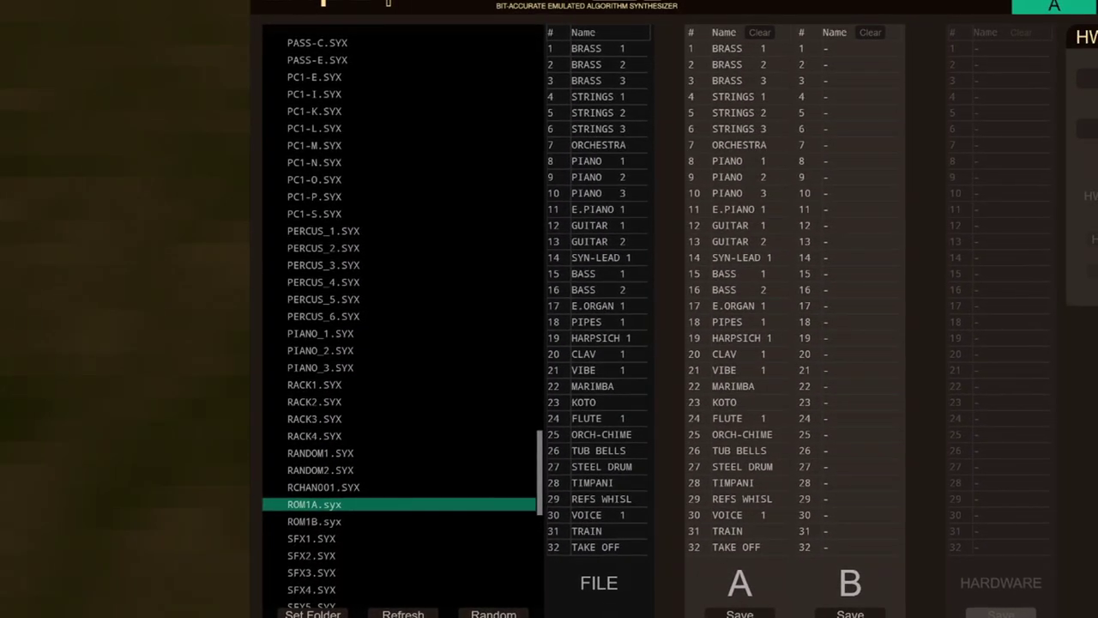
pyautogui.press('Right')
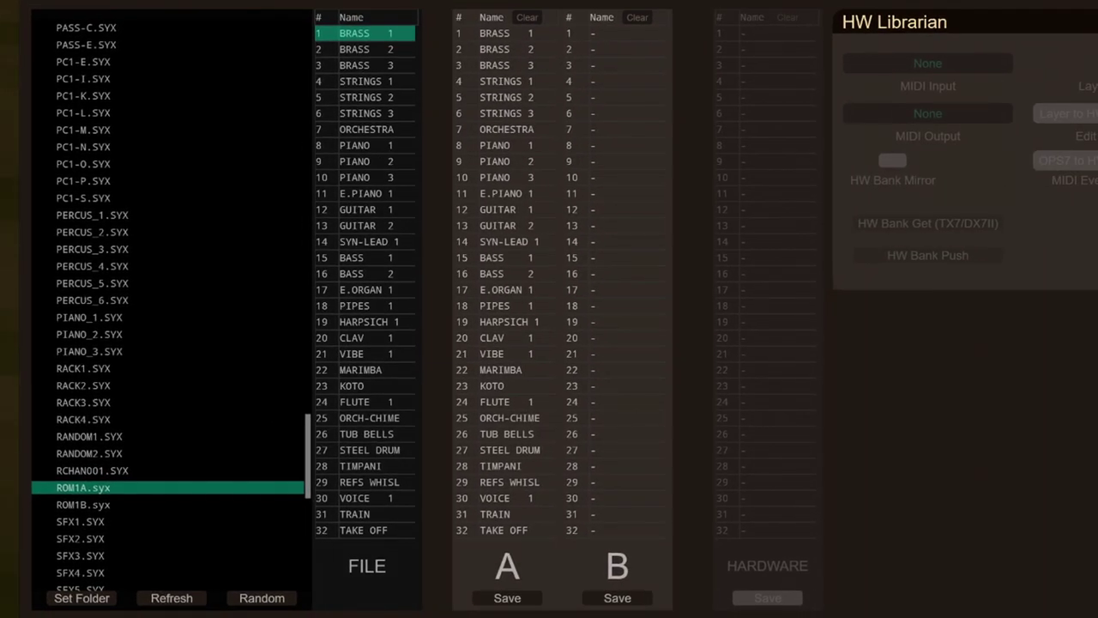
pyautogui.press('pageup')
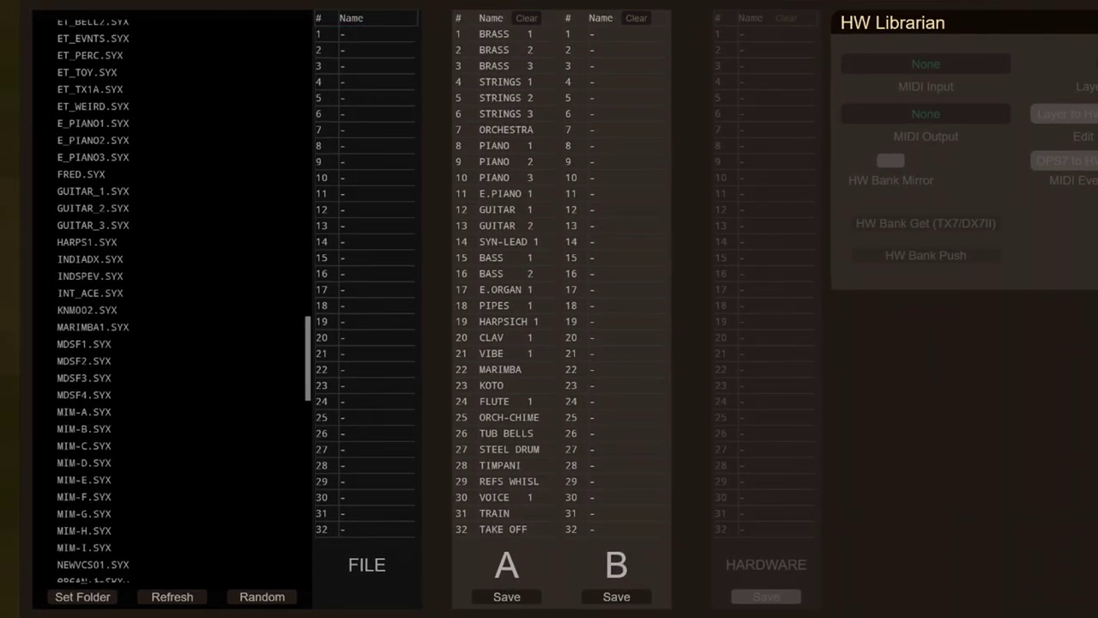
pyautogui.scroll(-4, 171, 300)
pyautogui.scroll(-4, 171, 300)
pyautogui.scroll(-4, 171, 300)
pyautogui.scroll(-4, 171, 300)
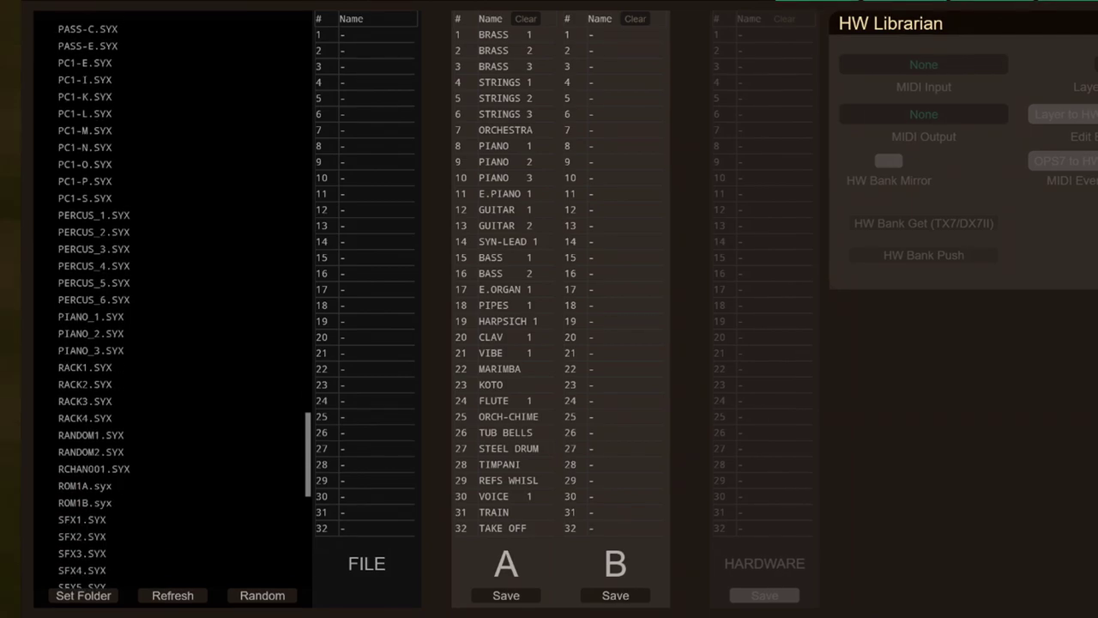
pyautogui.click(86, 486)
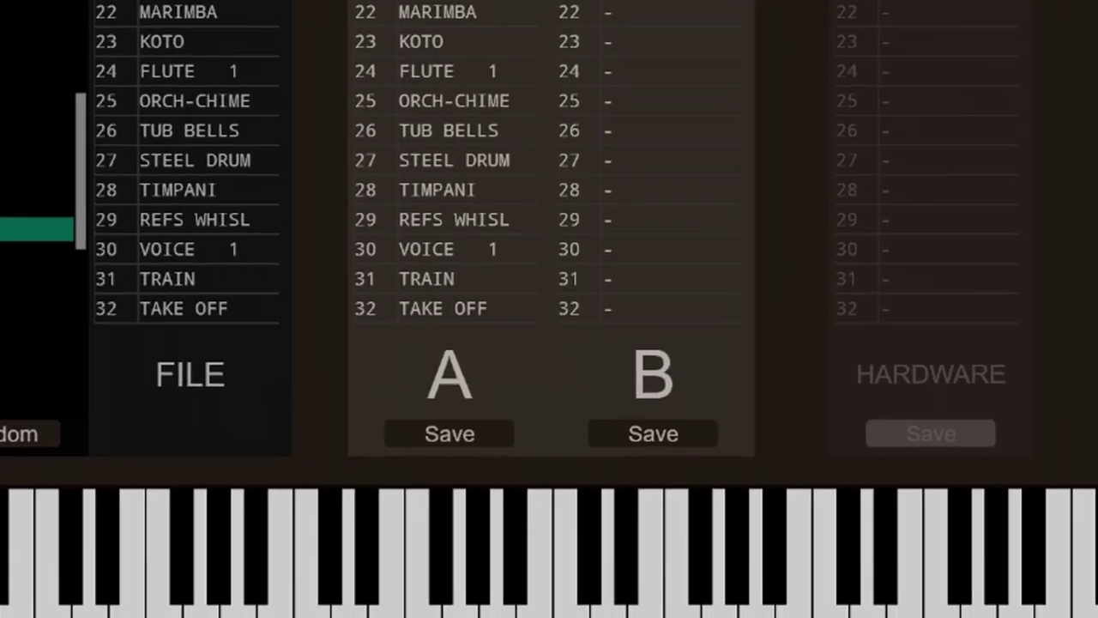
# - Paste the ROM1B.syx patches into bank B and return to the B patch editor
pyautogui.hotkey('ctrl', 'a')
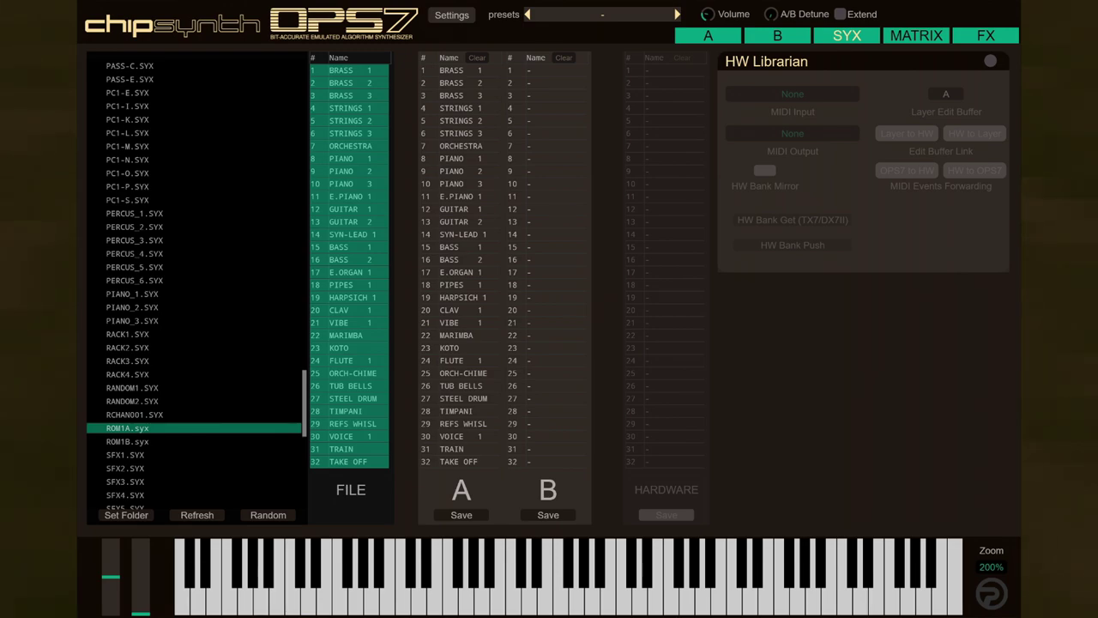
pyautogui.click(127, 440)
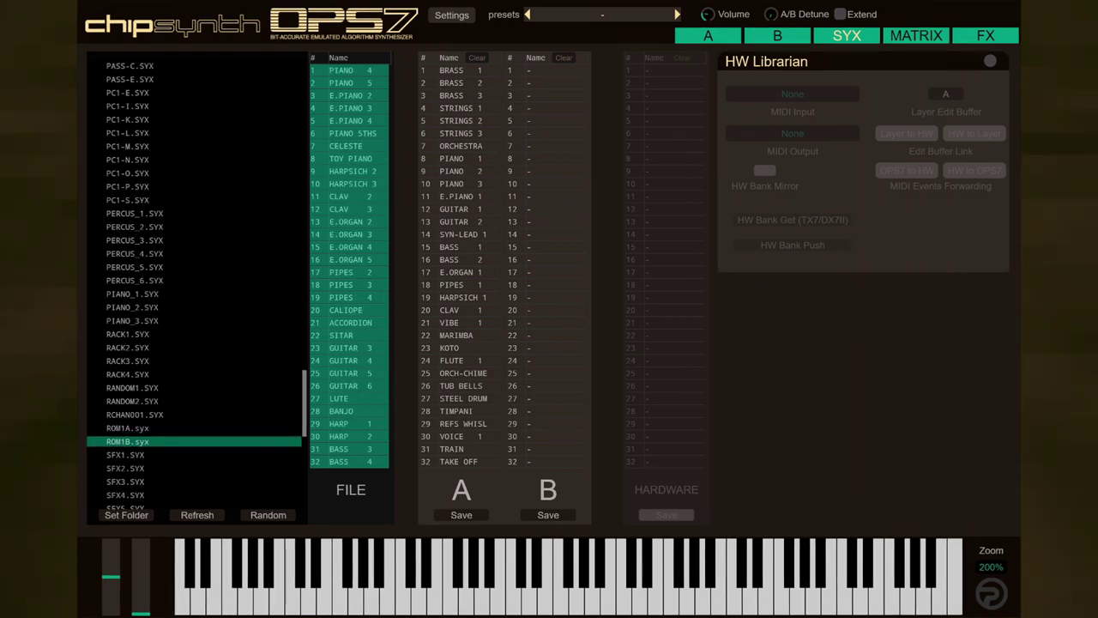
pyautogui.hotkey('ctrl', 'v')
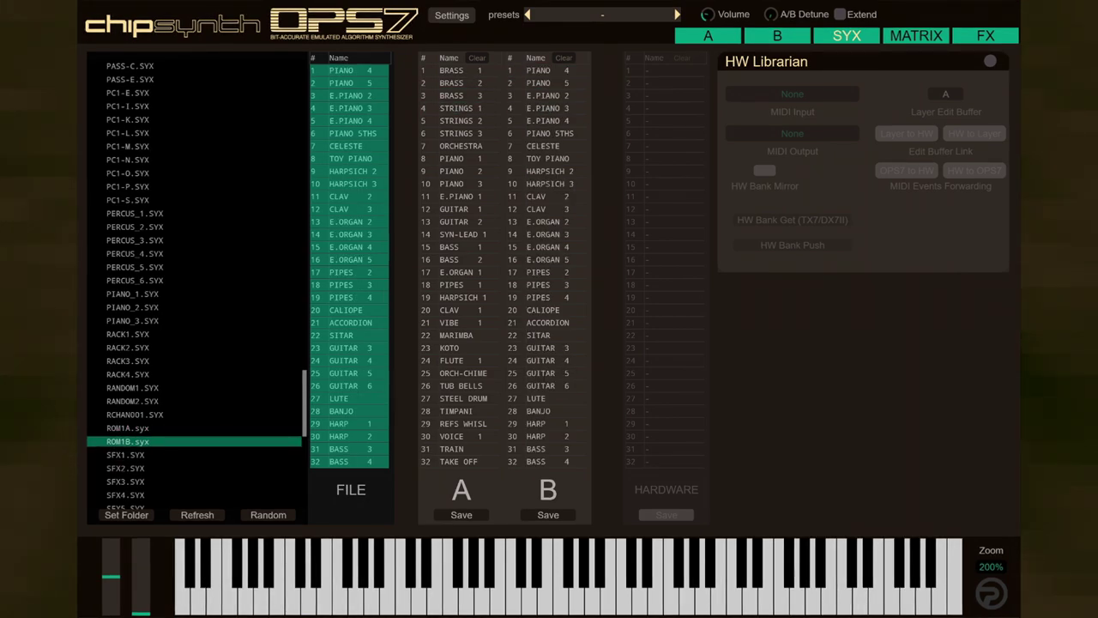
pyautogui.click(777, 35)
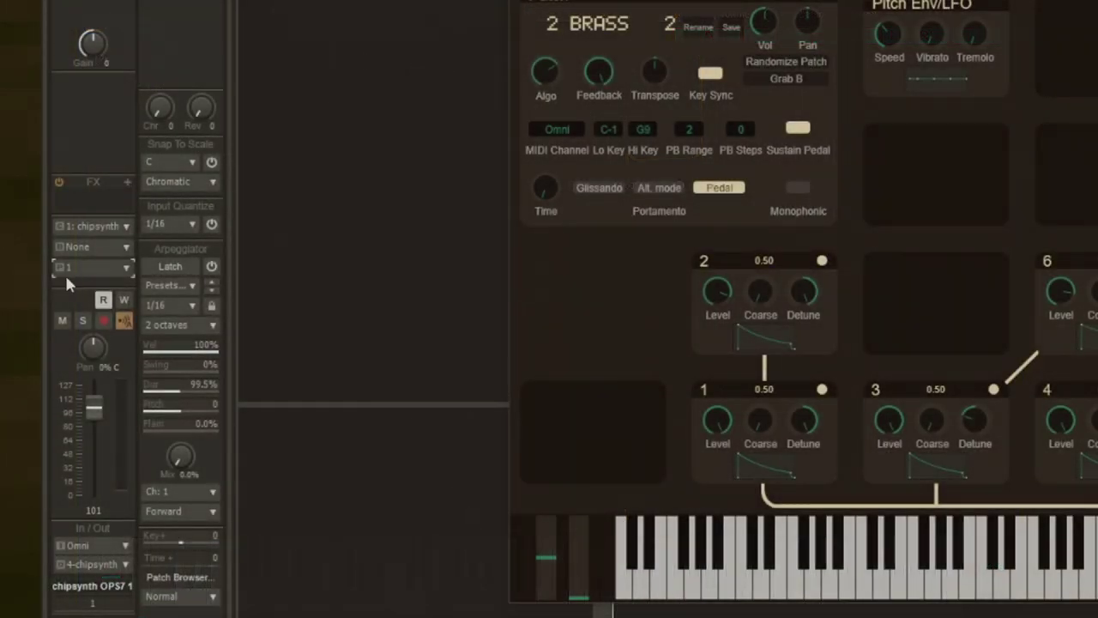
# - Scroll the program number to step the patch from 2 BRASS 2 to 11 E.PIANO 1
pyautogui.scroll(1, 101, 267)
pyautogui.scroll(2, 102, 268)
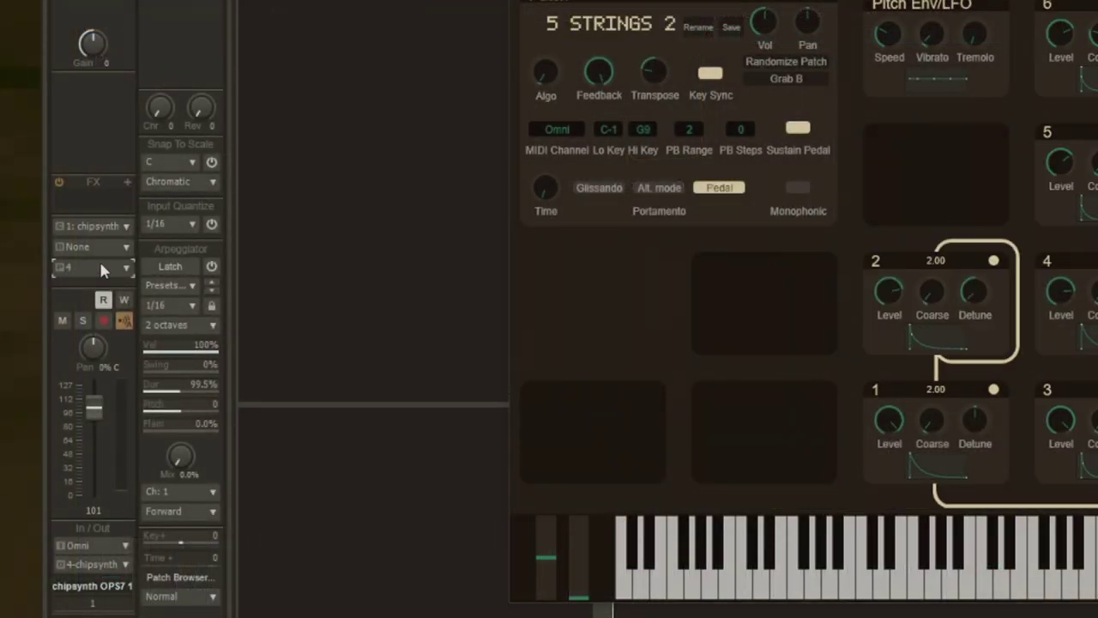
pyautogui.scroll(2, 101, 268)
pyautogui.scroll(2, 101, 268)
pyautogui.scroll(2, 98, 267)
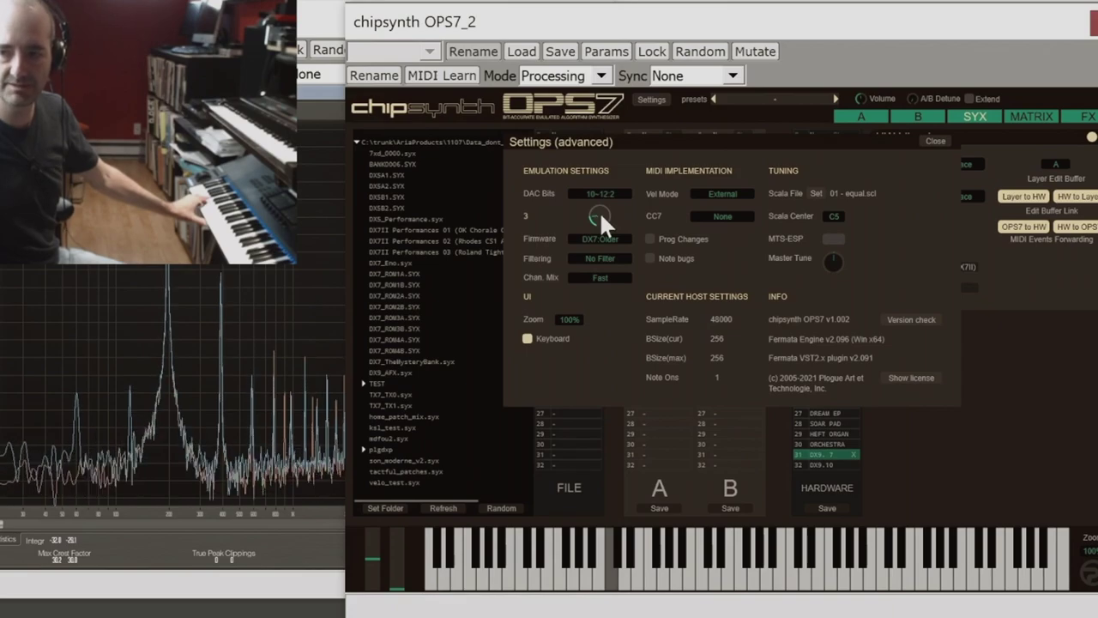
# - Drag the DAC Bits knob down to 0, then scroll it back up to 1
pyautogui.moveTo(598, 211); pyautogui.dragTo(606, 253)
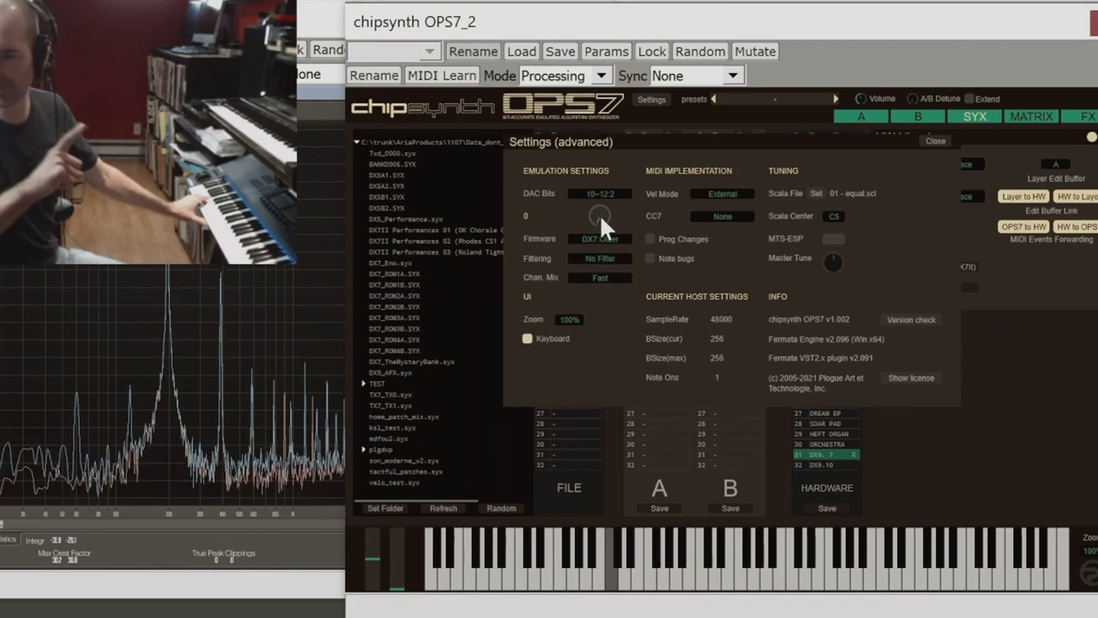
pyautogui.scroll(1, 599, 213)
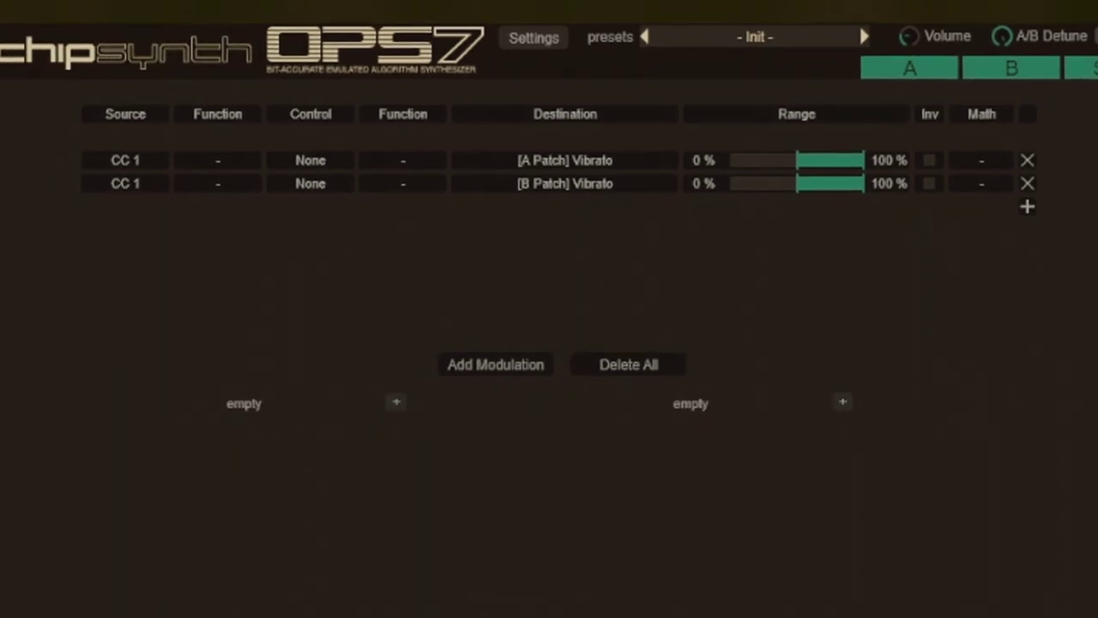
# - Add a matrix slot that targets the A patch Algorithm, driven by Step 1
pyautogui.click(374, 256)
pyautogui.moveTo(405, 265)
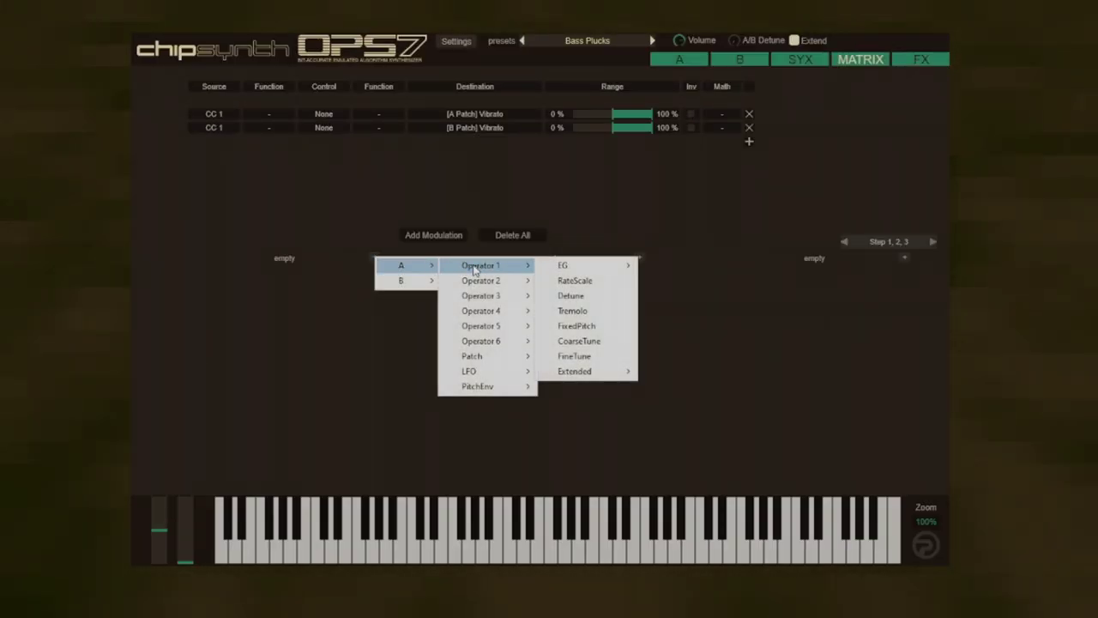
pyautogui.moveTo(478, 386)
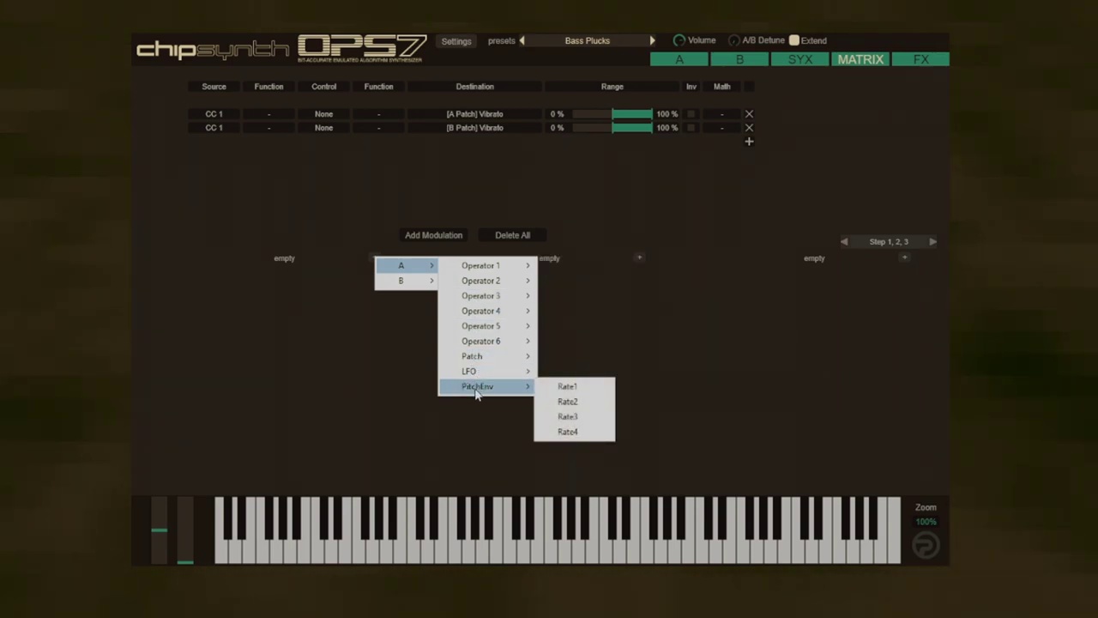
pyautogui.moveTo(481, 356)
pyautogui.click(578, 356)
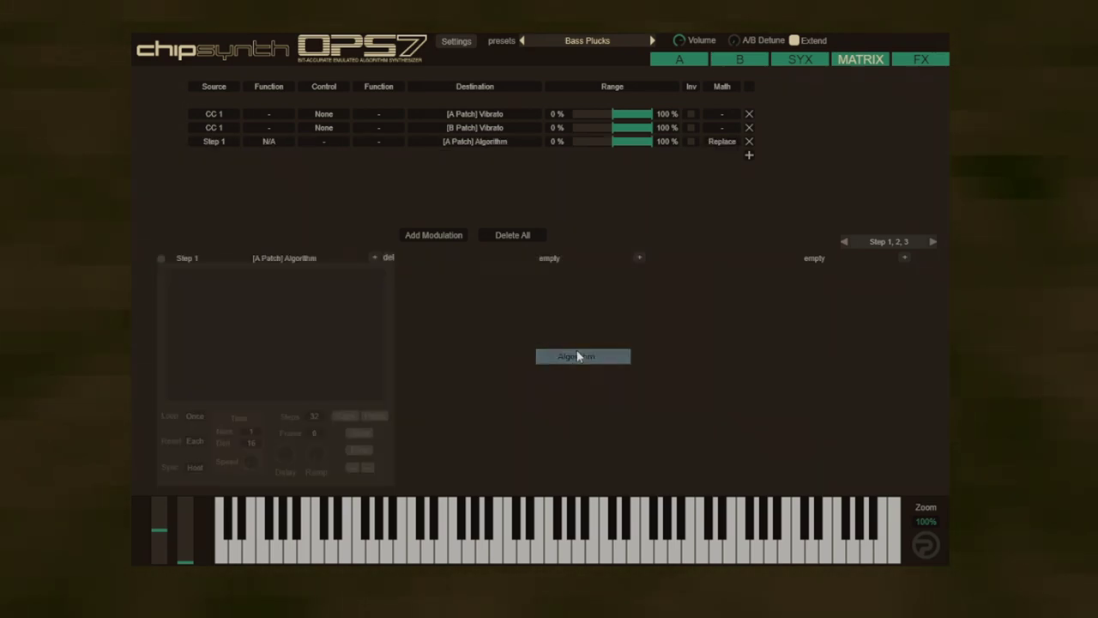
pyautogui.click(161, 258)
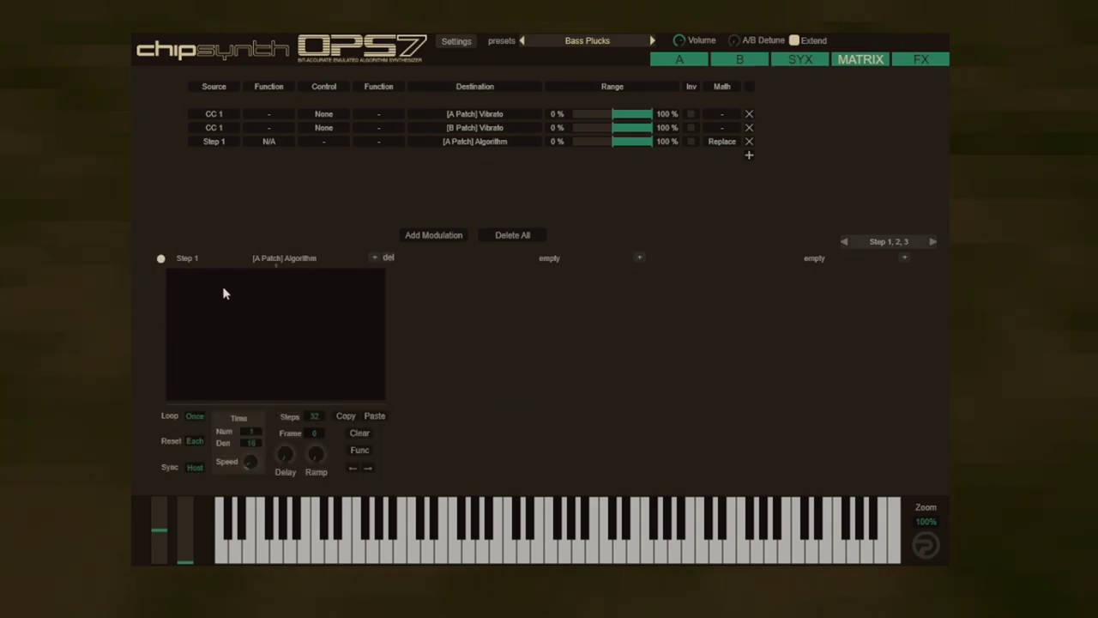
# - Set the step sequence to Loop Always with a Sine shape, then return to patch A
pyautogui.click(195, 417)
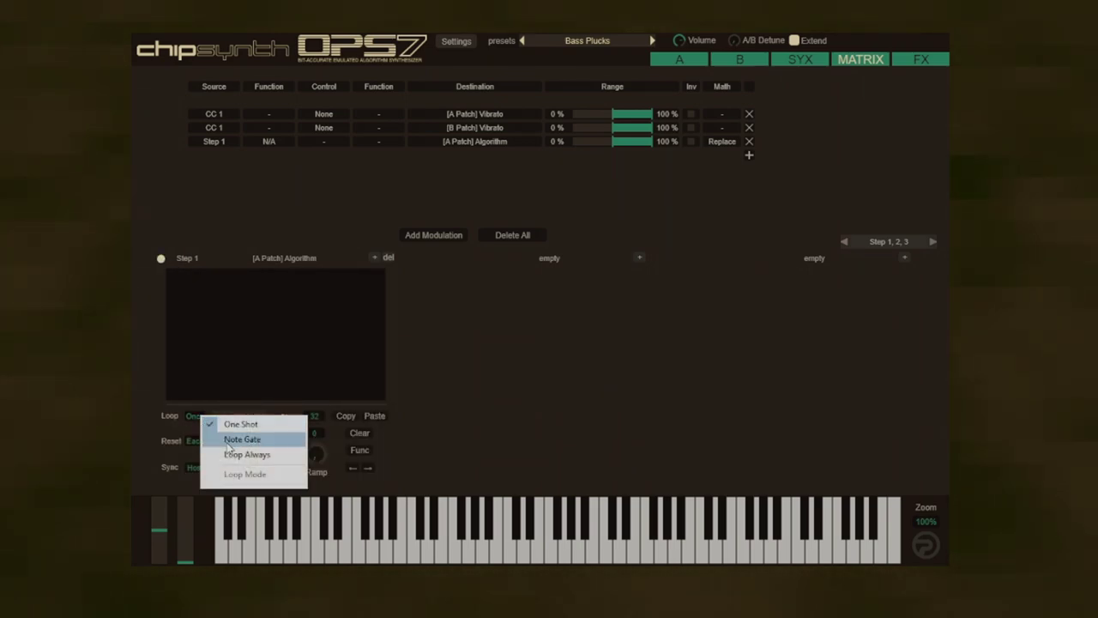
pyautogui.click(249, 453)
pyautogui.click(361, 451)
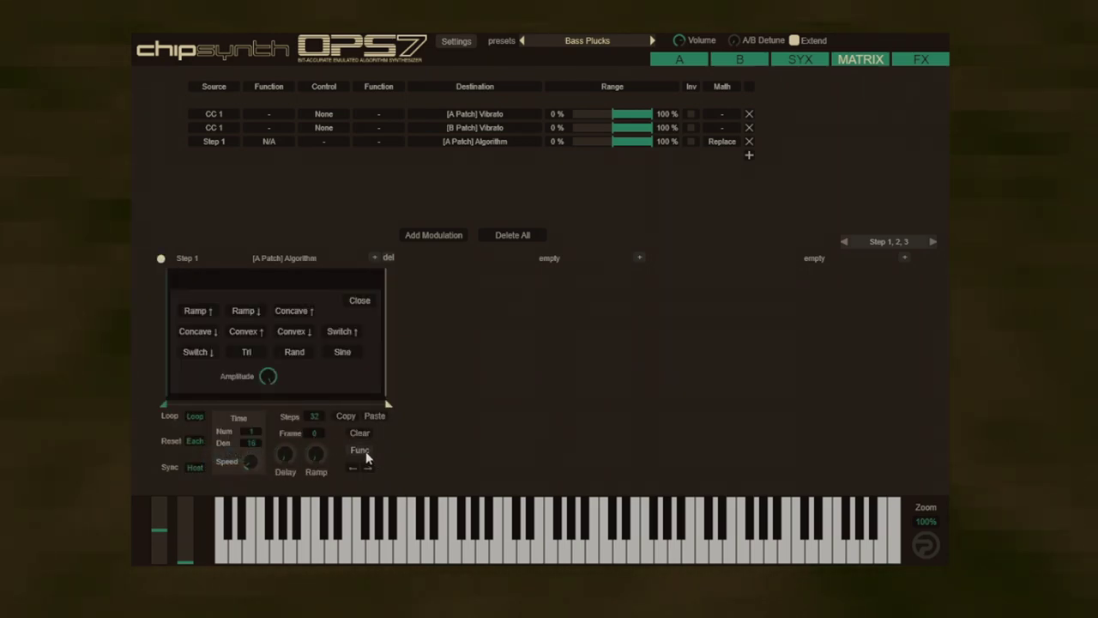
pyautogui.click(344, 354)
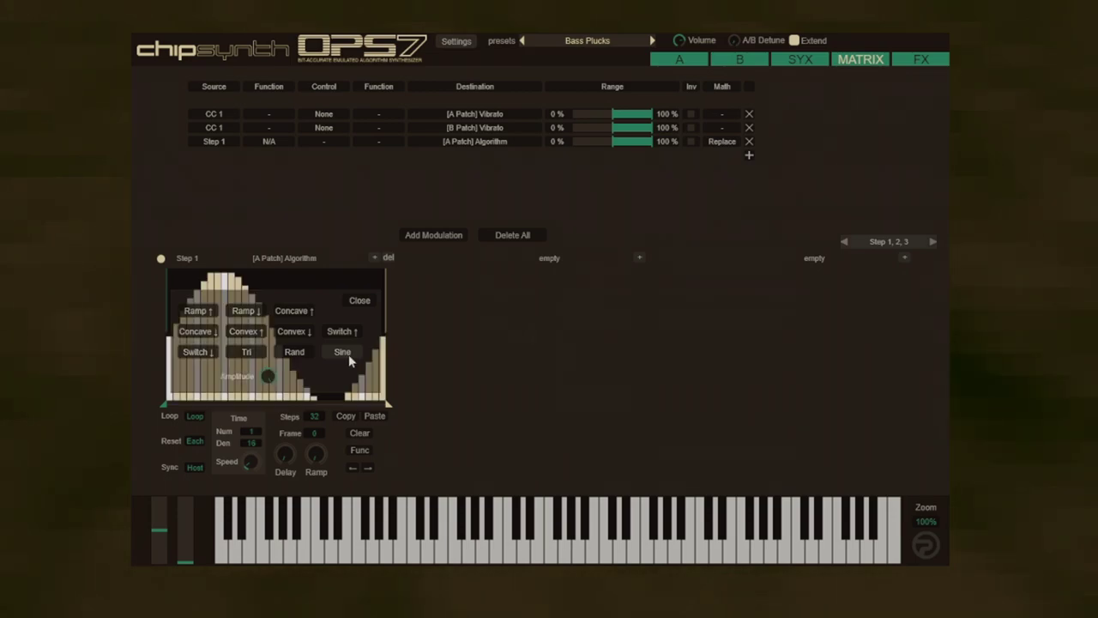
pyautogui.click(360, 301)
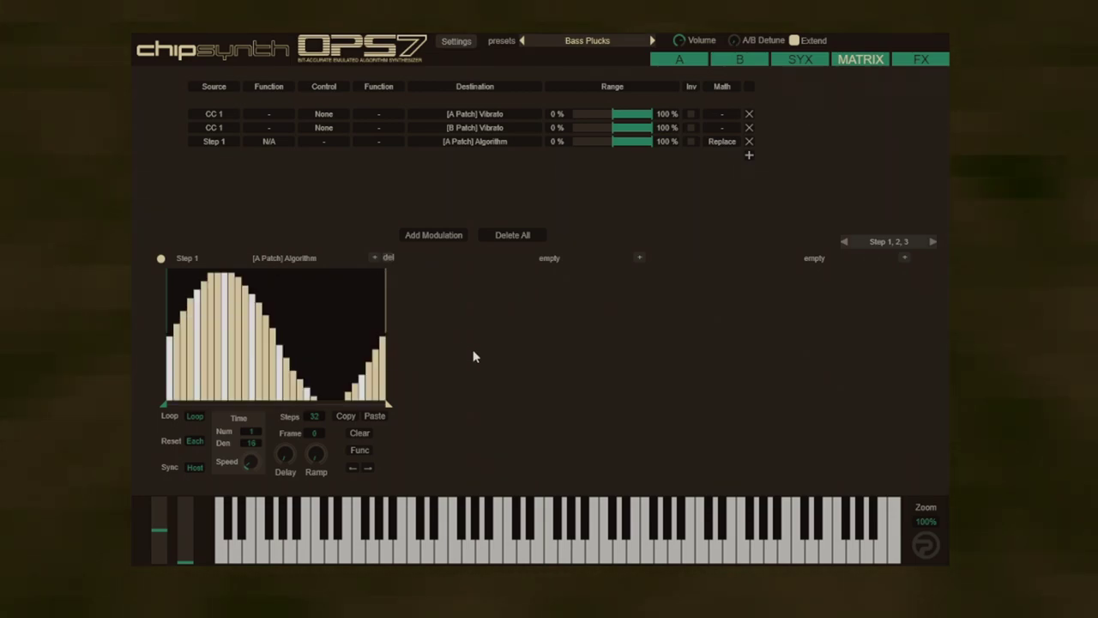
pyautogui.click(673, 60)
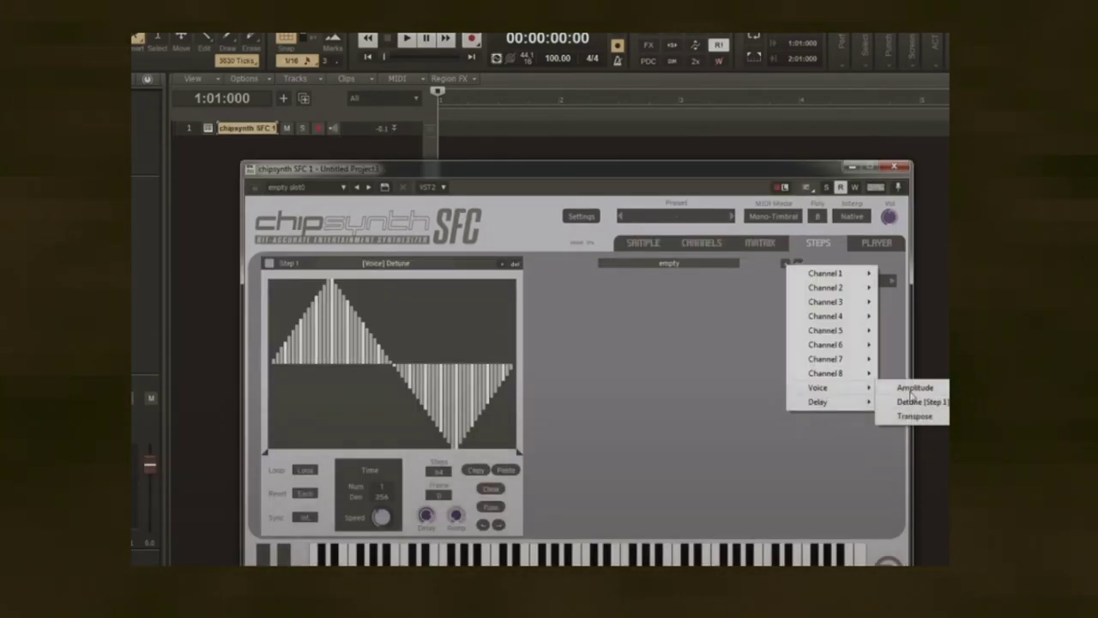
# - Add a Voice > Amplitude step sequence and delete the Step 1 Detune sequence
pyautogui.click(915, 387)
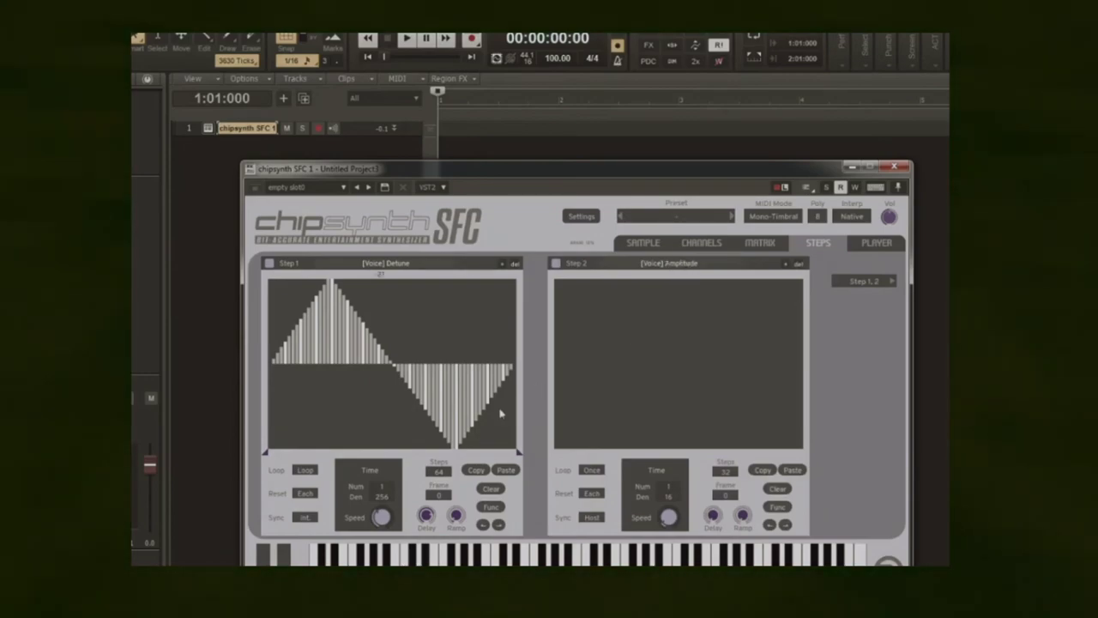
pyautogui.click(515, 264)
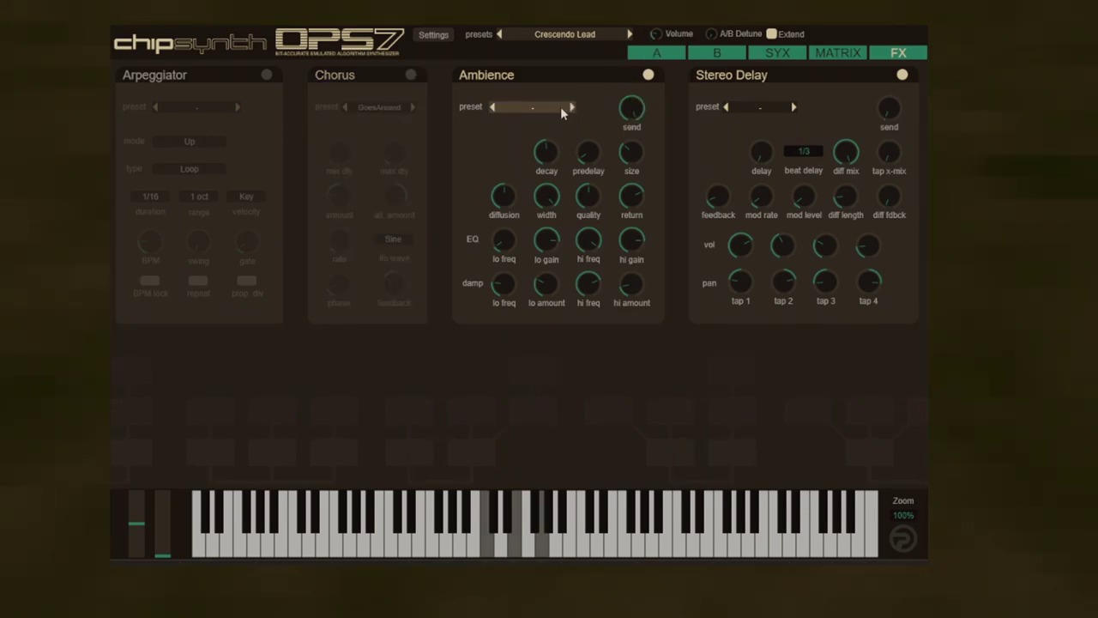
# - Choose Parlor from the Ambience effect's preset dropdown on the FX page
pyautogui.click(543, 109)
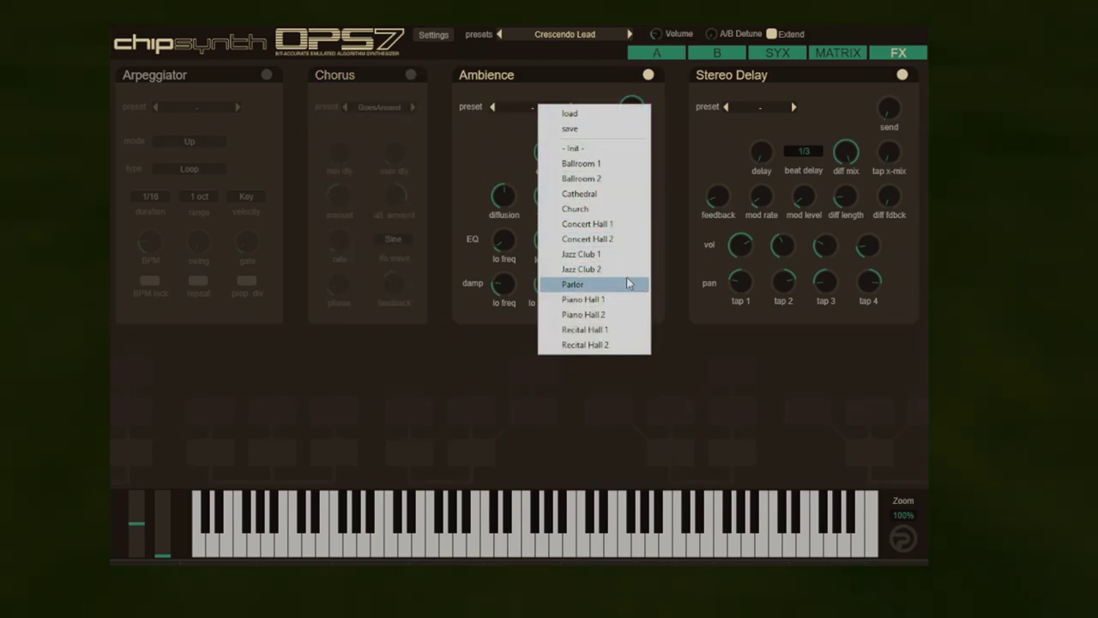
pyautogui.click(635, 284)
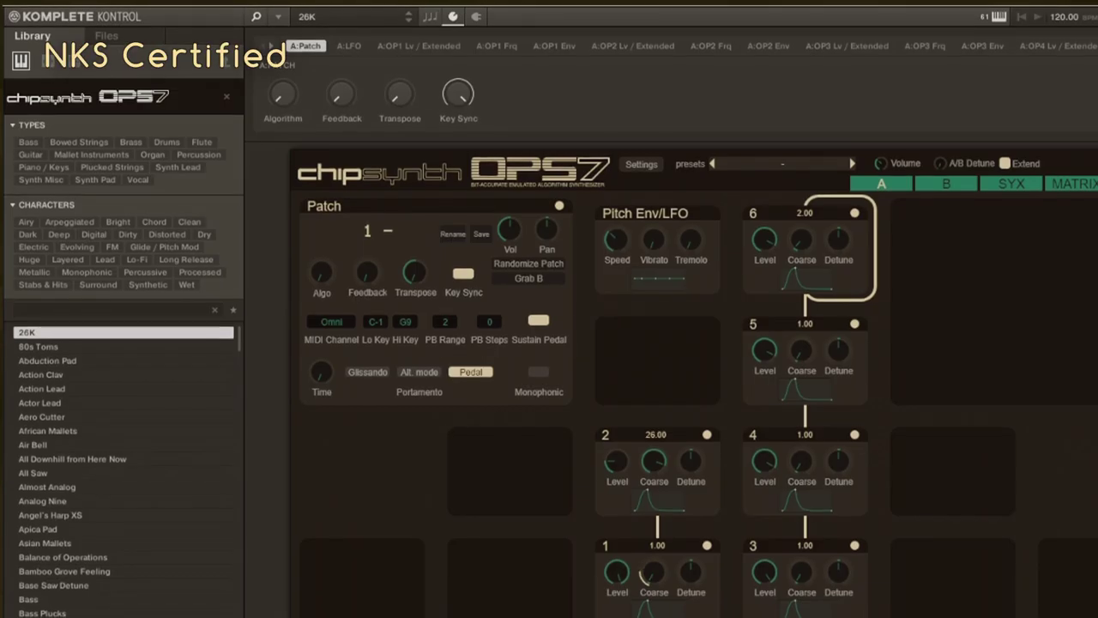
# - Arrow down past Action Lead, Aero Cutter and Analog Nine to reach Bass Pulse
pyautogui.press('Down')
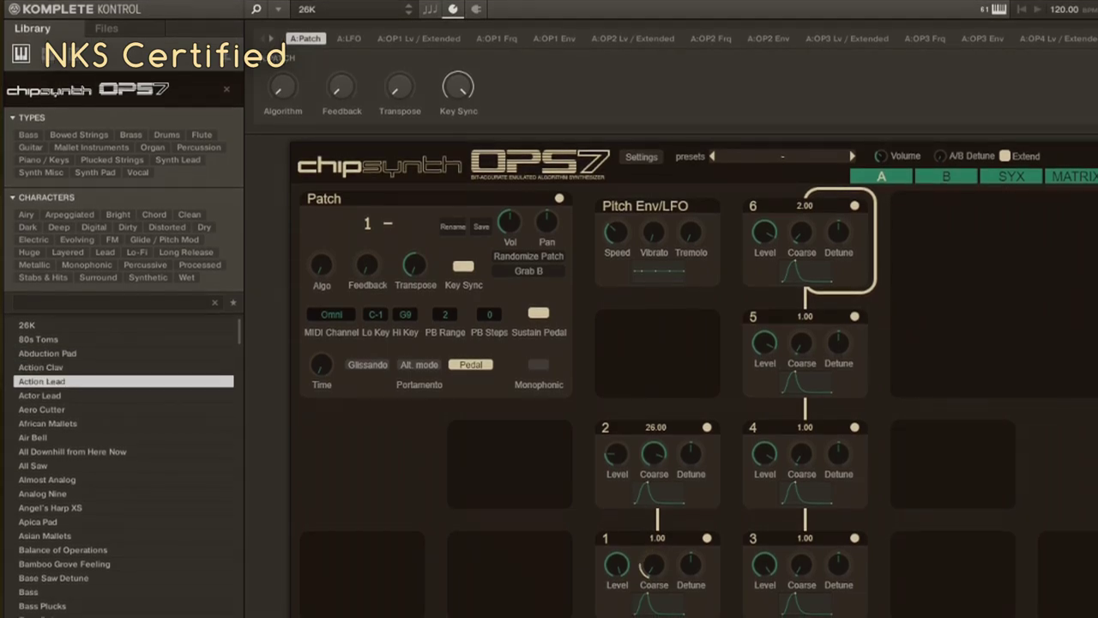
pyautogui.press('Down')
pyautogui.press('Down')
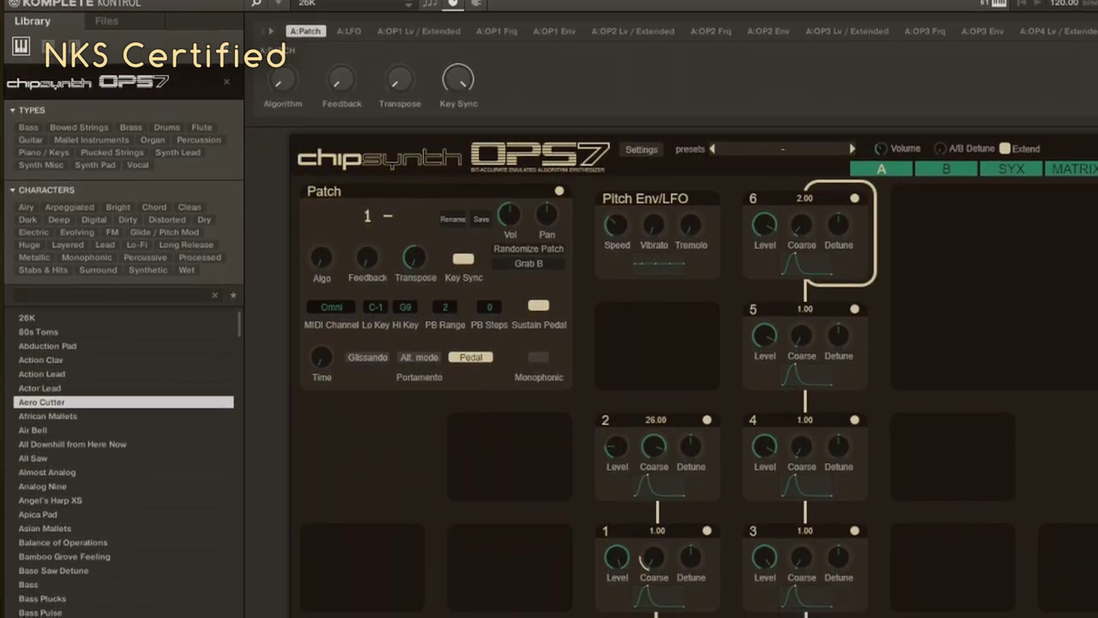
pyautogui.press('Down')
pyautogui.press('Down')
pyautogui.press('Down')
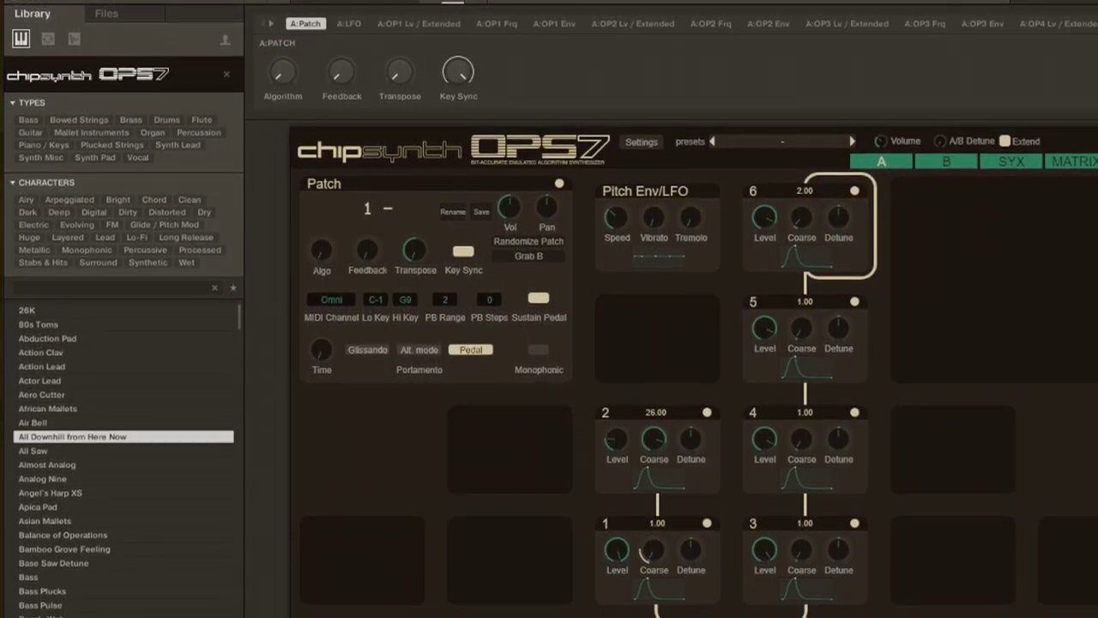
pyautogui.press('Down')
pyautogui.press('Down')
pyautogui.press('Down')
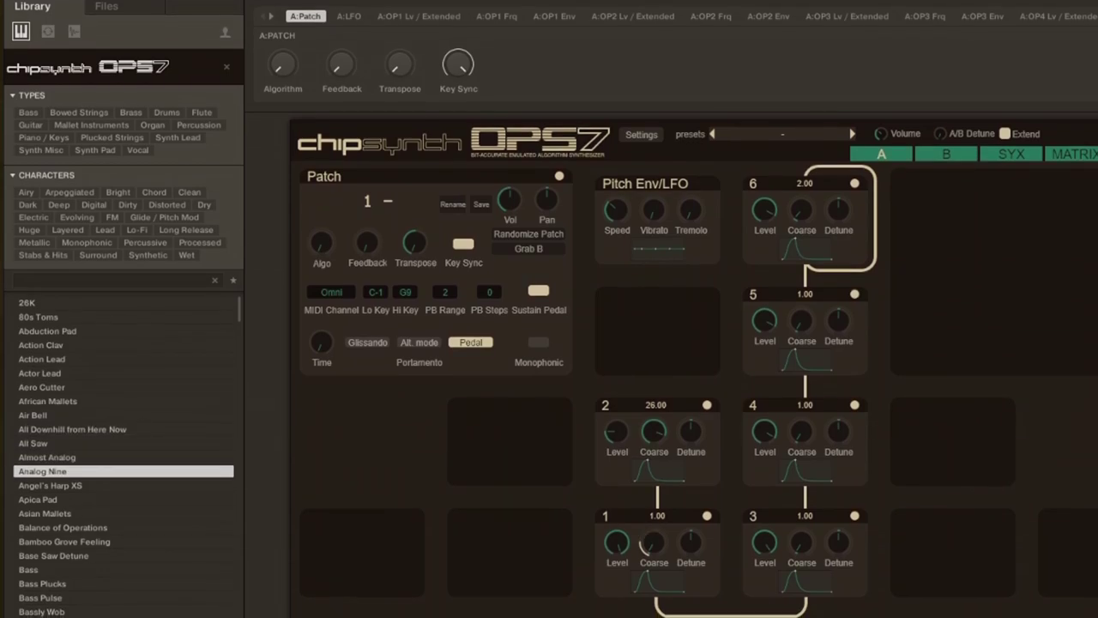
pyautogui.press('Down')
pyautogui.press('Down')
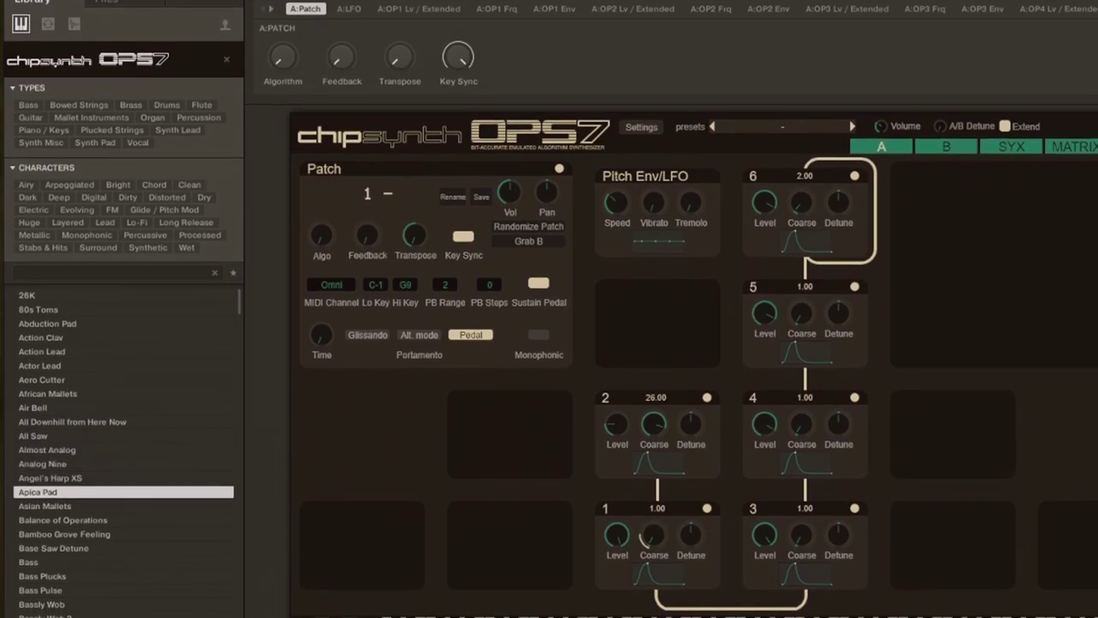
pyautogui.press('Down')
pyautogui.press('Down')
pyautogui.press('Down')
pyautogui.press('Down')
pyautogui.press('Down')
pyautogui.press('Down')
pyautogui.press('Down')
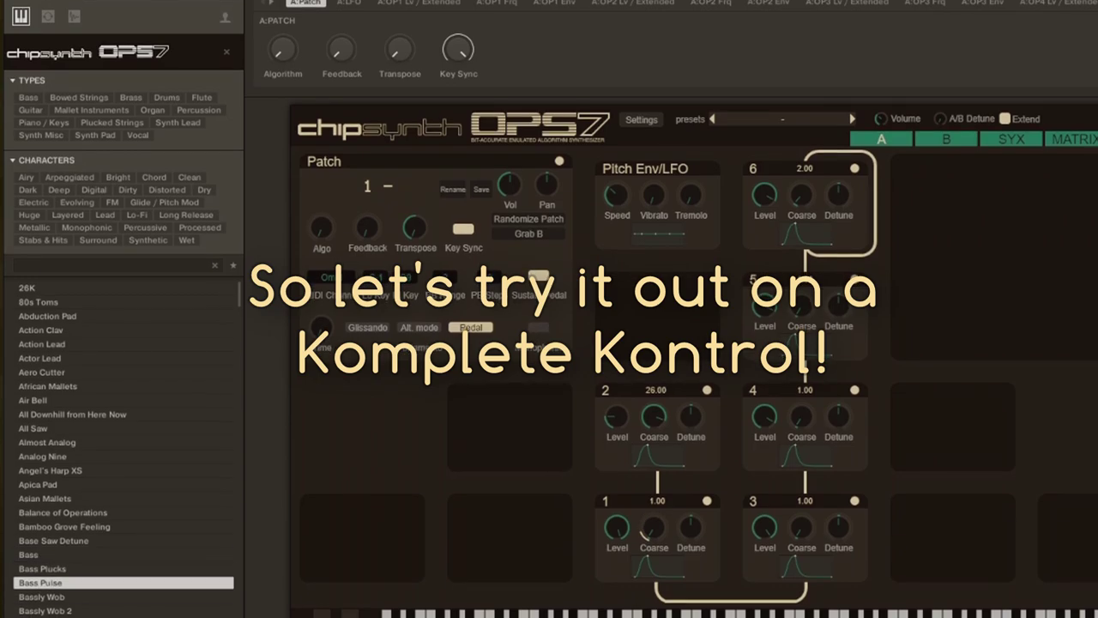
pyautogui.press('Down')
pyautogui.press('Down')
pyautogui.press('Down')
pyautogui.press('Down')
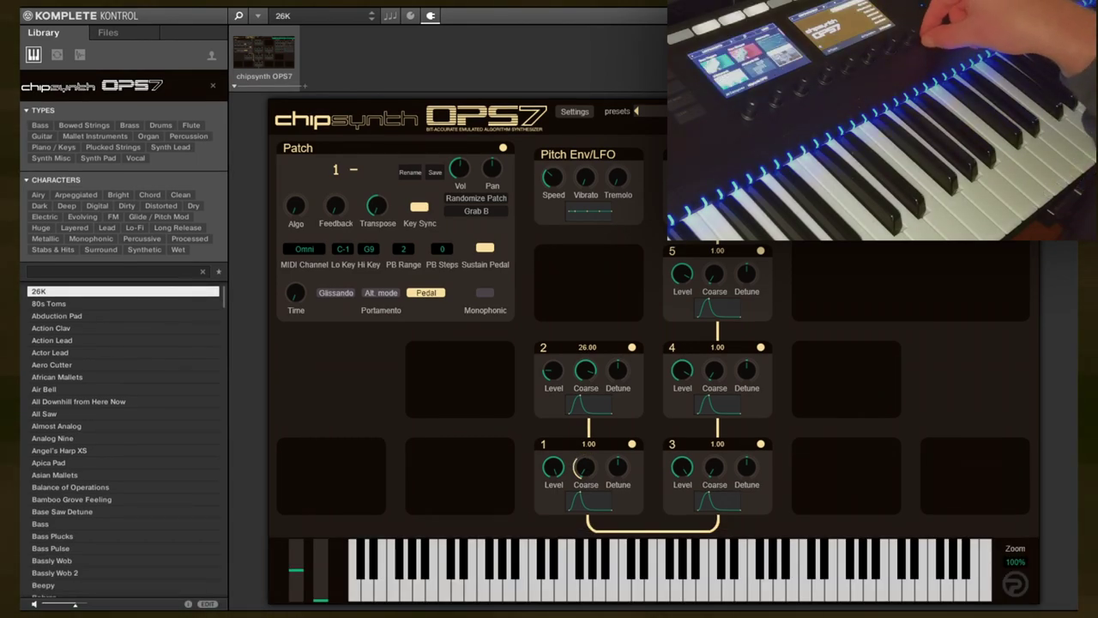
# - Arrow down from 80s Toms past Action Lead, Aero Cutter and Air Bell to load Bass
pyautogui.press('Down')
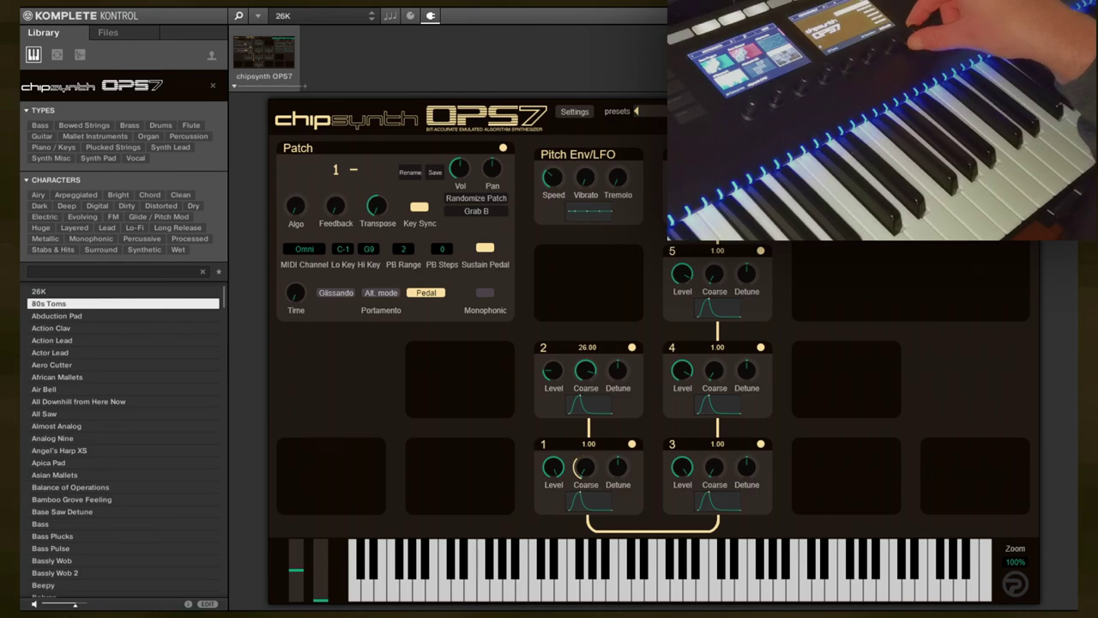
pyautogui.press('Down')
pyautogui.press('Down')
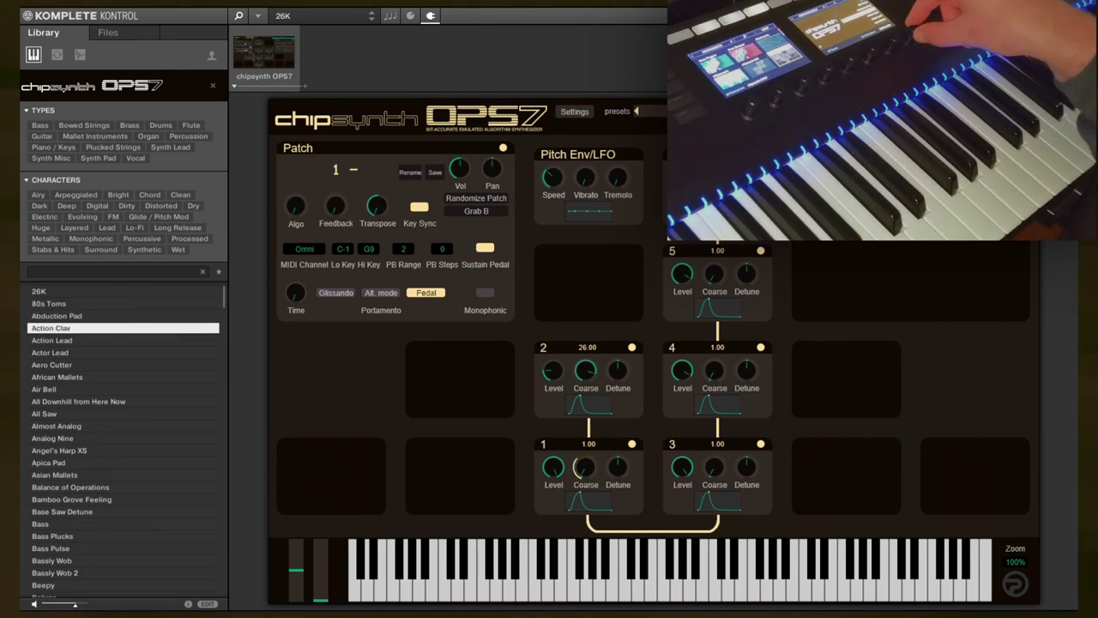
pyautogui.press('Down')
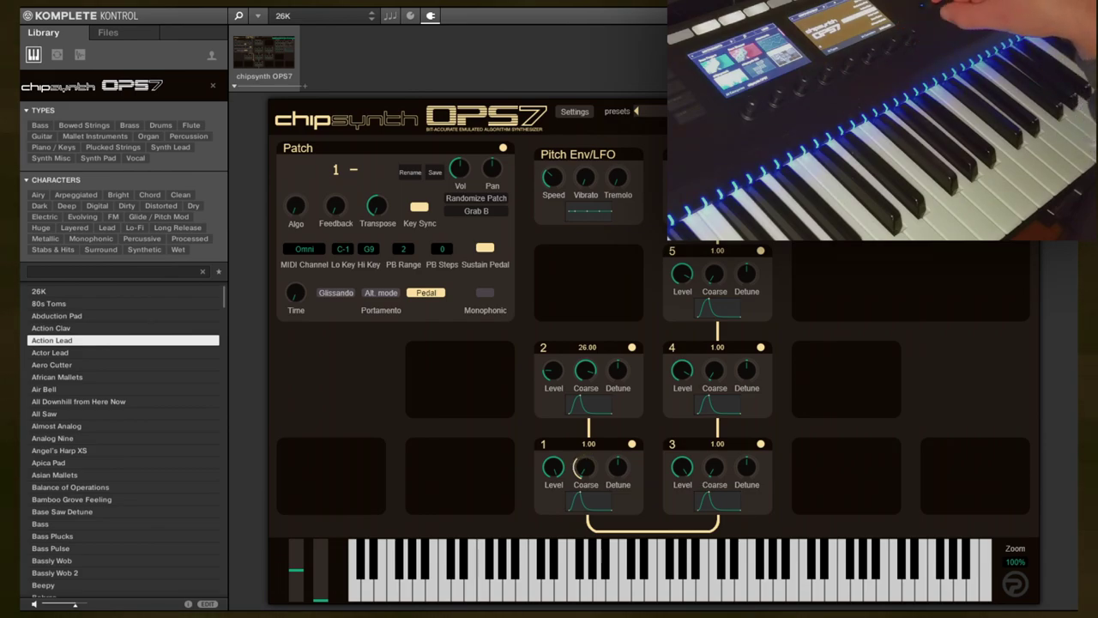
pyautogui.press('Down')
pyautogui.press('Down')
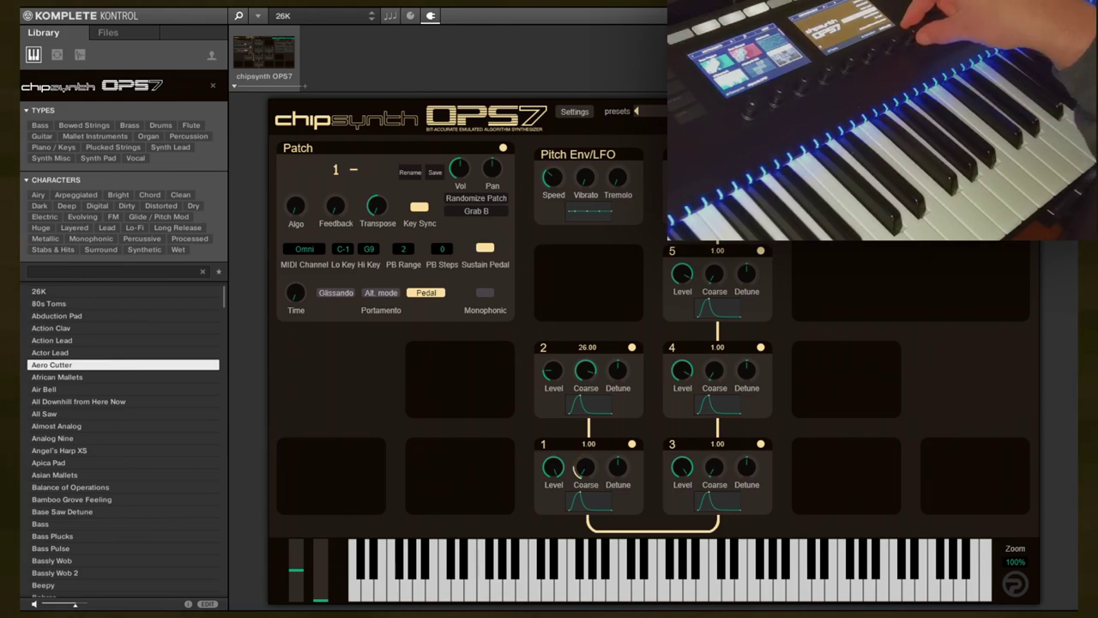
pyautogui.press('Down')
pyautogui.press('Down')
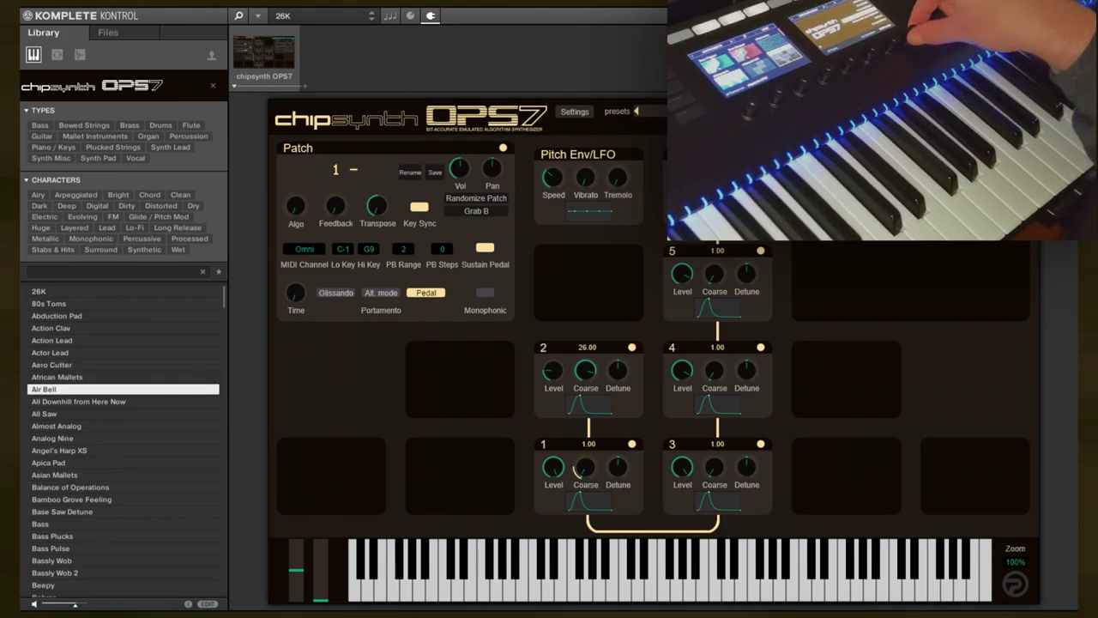
pyautogui.press('Down')
pyautogui.press('Down')
pyautogui.press('Down')
pyautogui.press('Down')
pyautogui.press('Down')
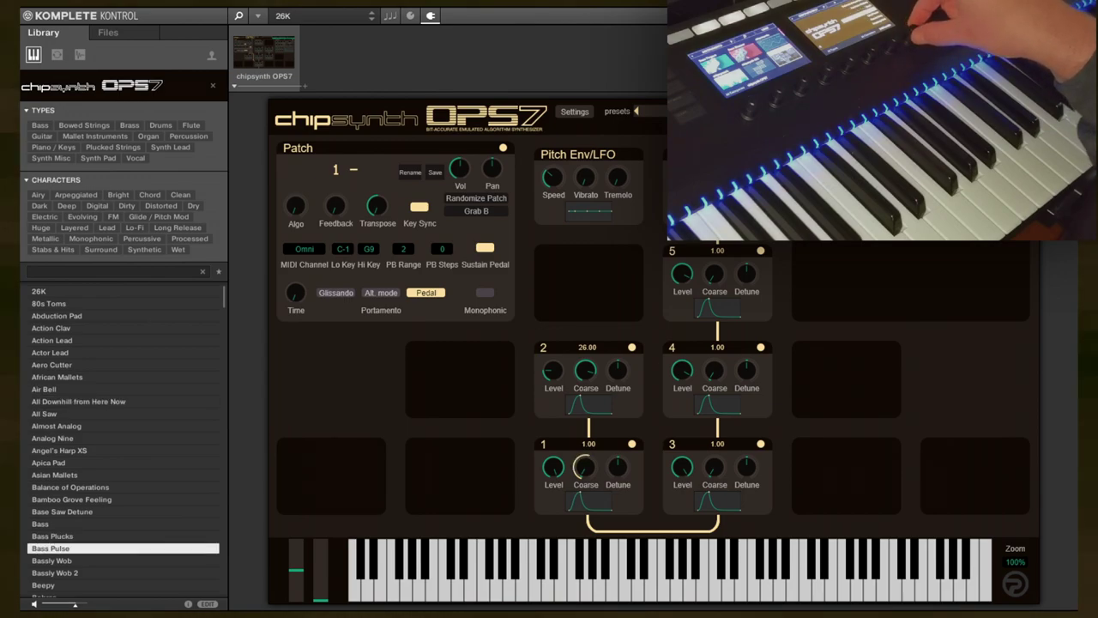
pyautogui.press('Down')
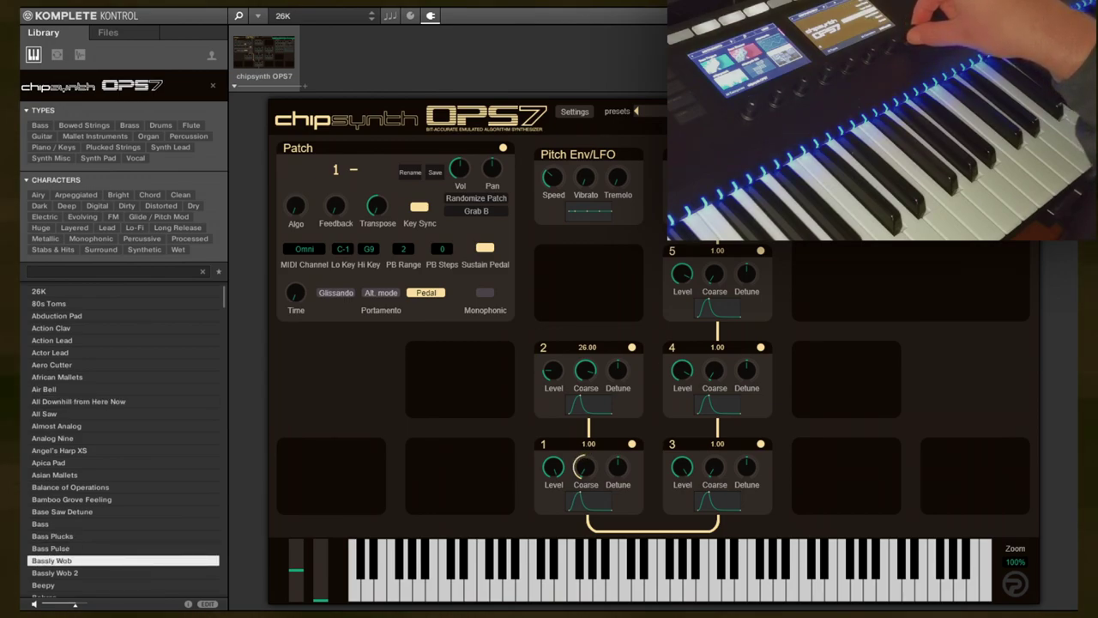
pyautogui.press('Up')
pyautogui.press('Up')
pyautogui.press('Up')
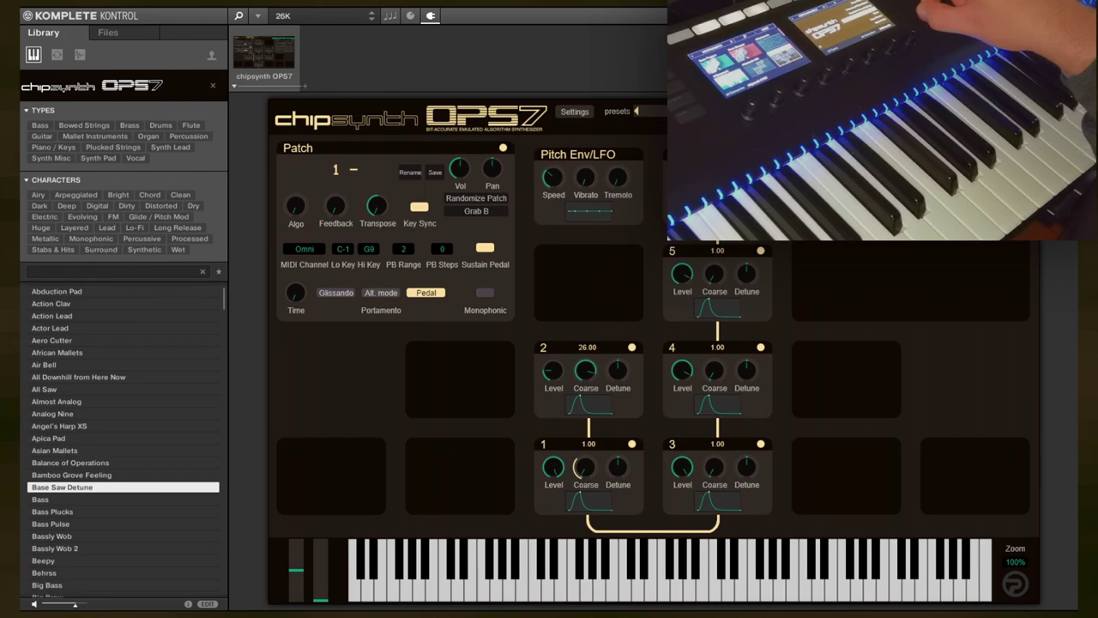
pyautogui.press('Down')
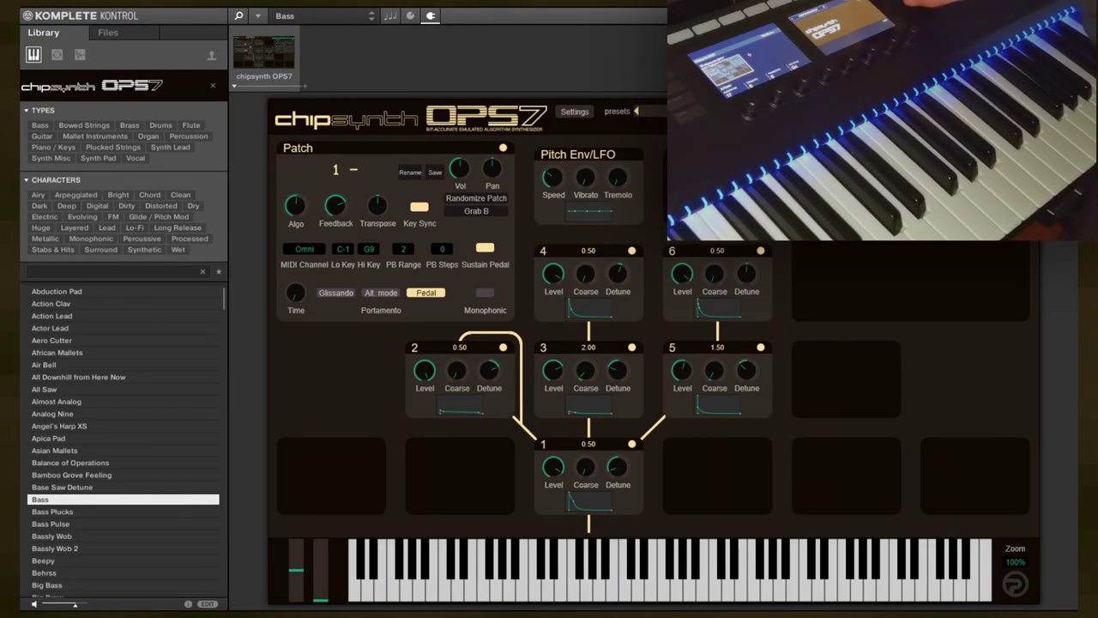
# - Load Bass Plucks, then page further down through the OPS7 presets
pyautogui.press('Down')
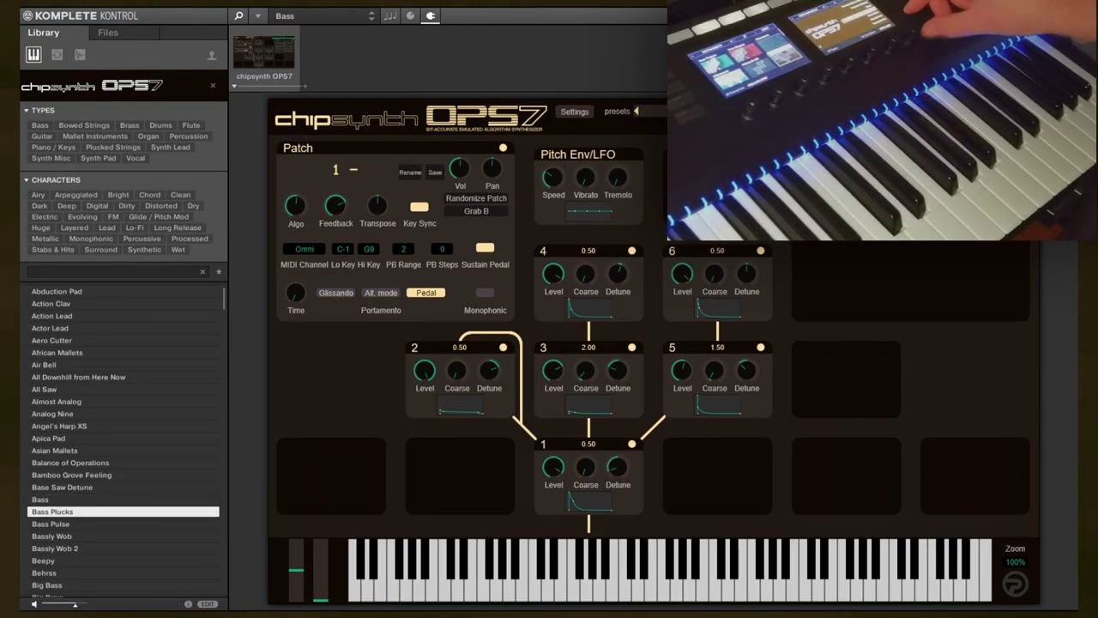
pyautogui.press('pagedown')
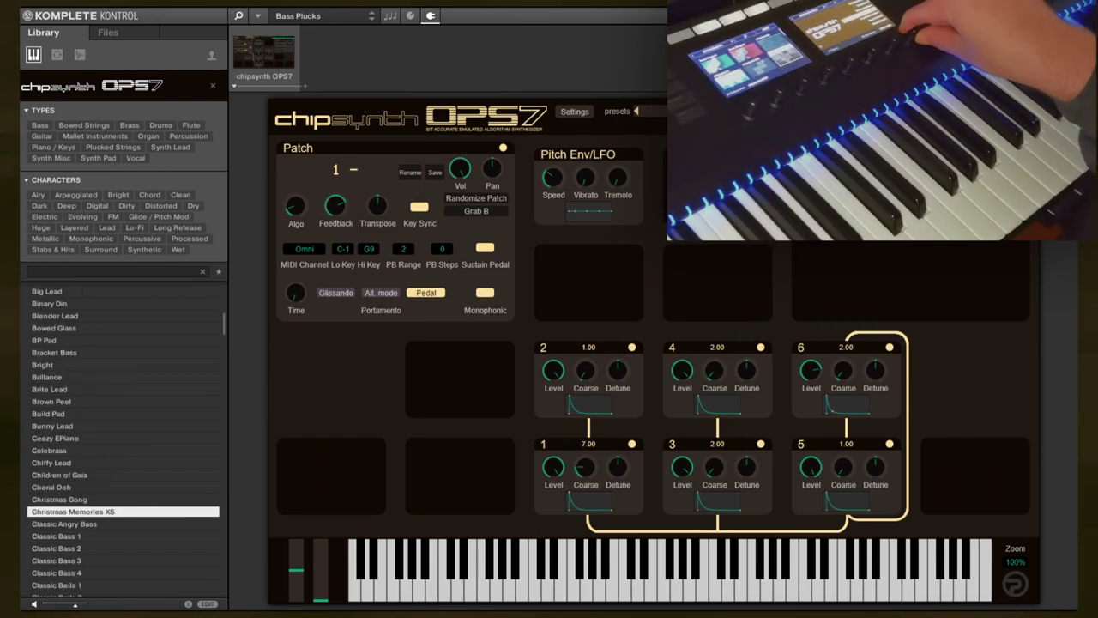